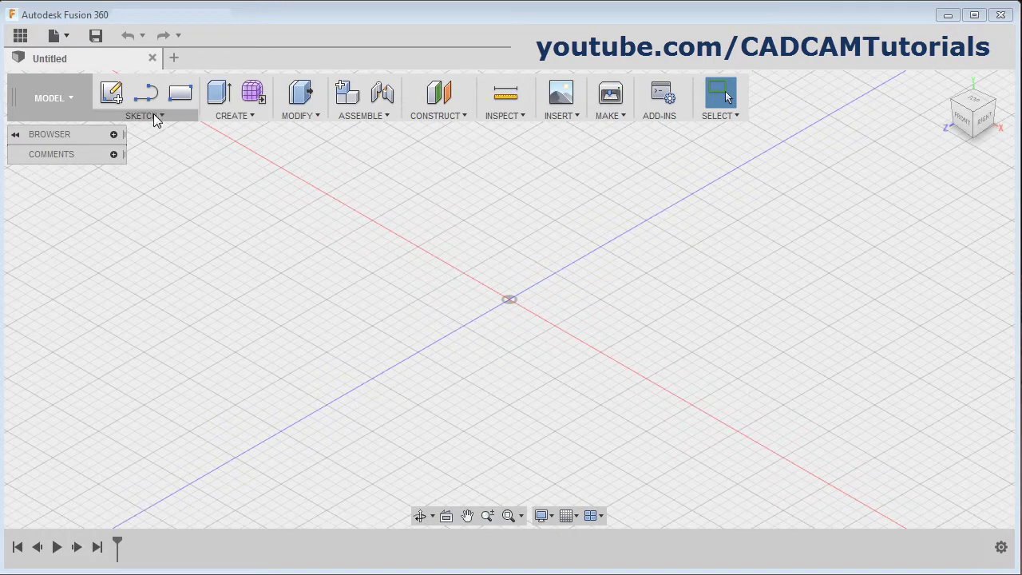
Start a new sketch with Create Sketch so the origin planes appear for selection.
click(151, 116)
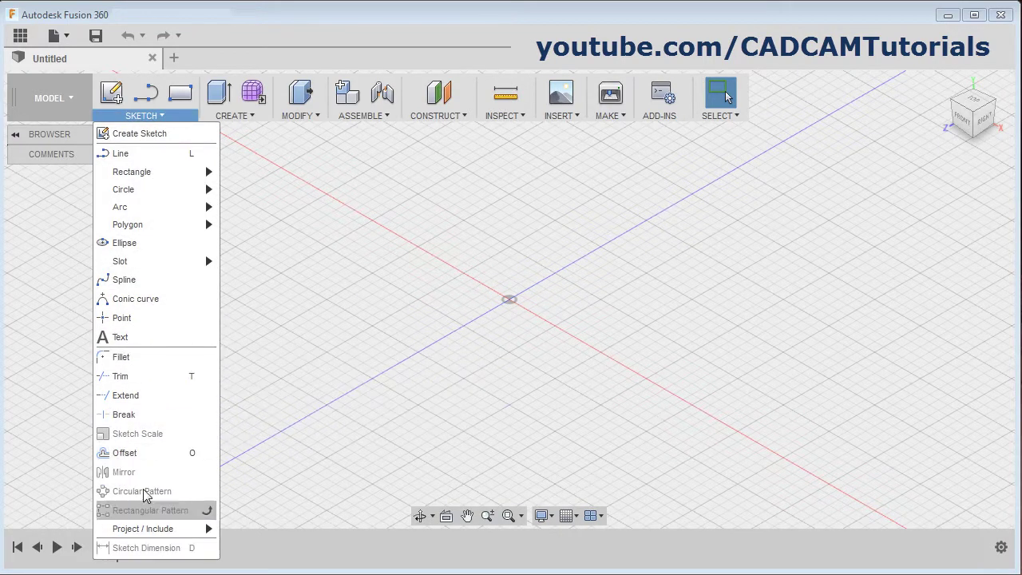
click(445, 297)
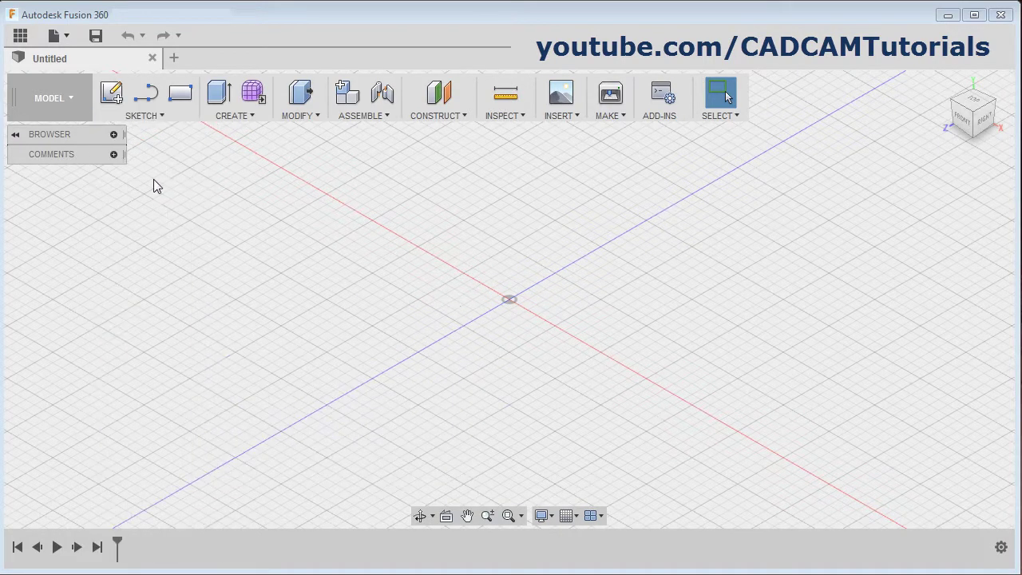
click(112, 96)
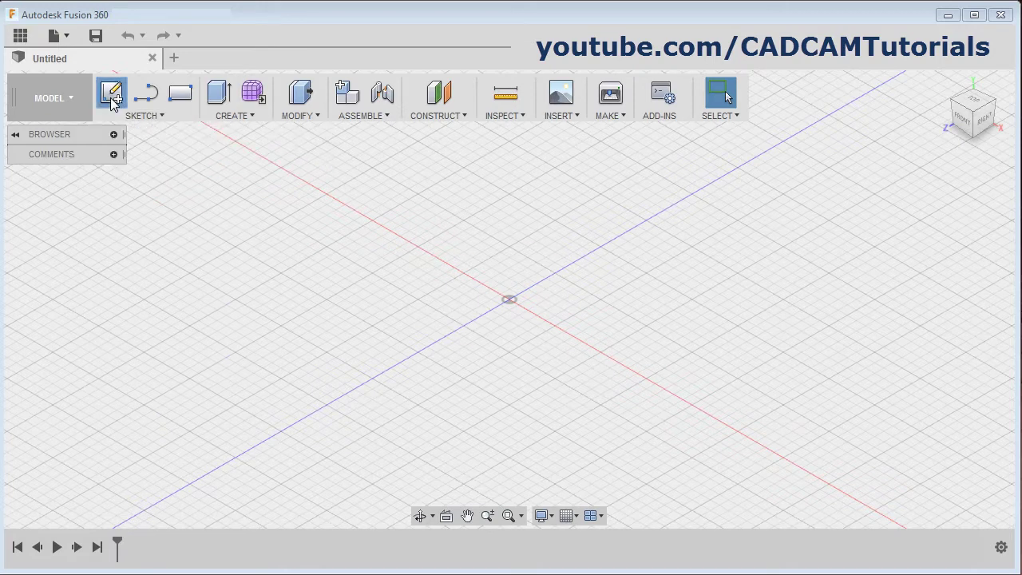
Sketch on the XZ plane and draw a 120 × 65 mm two-point rectangle left of the origin.
click(498, 350)
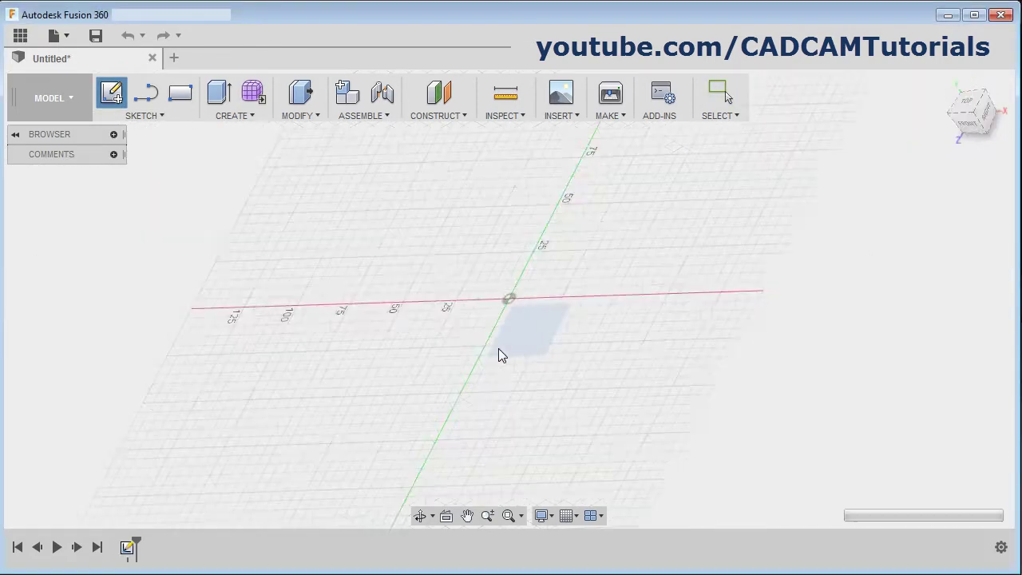
click(181, 93)
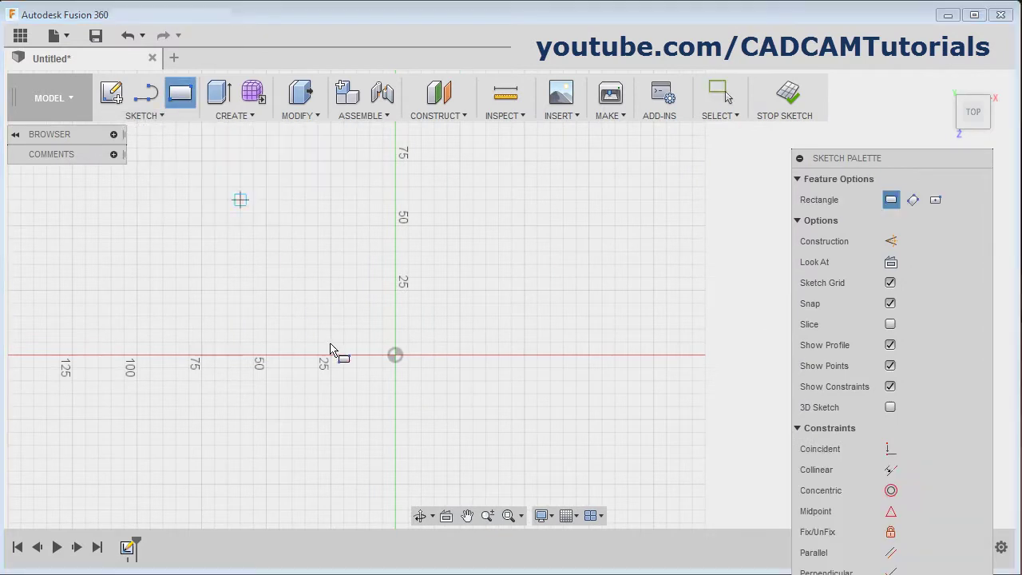
mouse_move(274, 269)
middle_down()
mouse_move(433, 346)
mouse_move(463, 348)
middle_up()
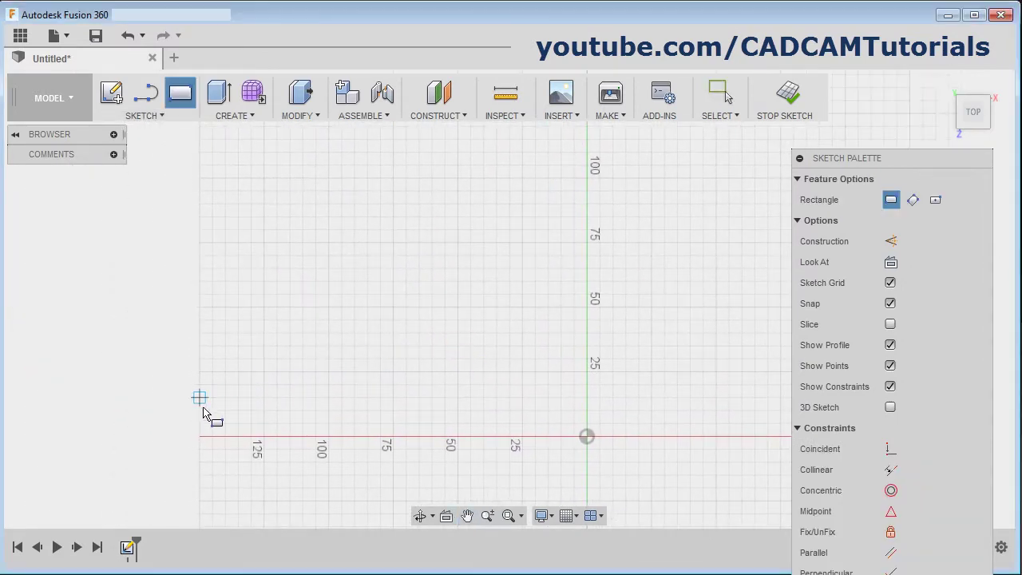
click(238, 397)
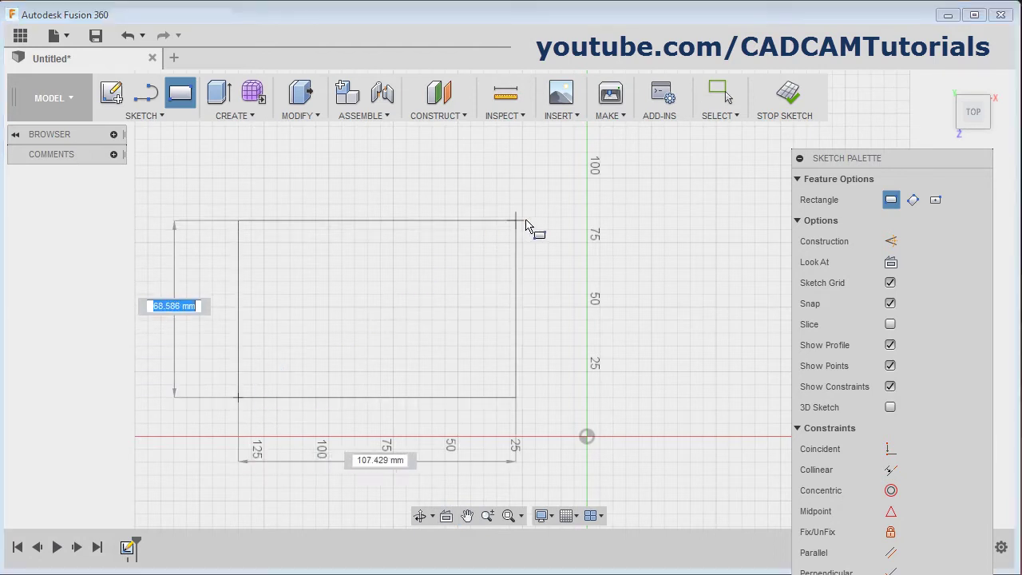
click(493, 229)
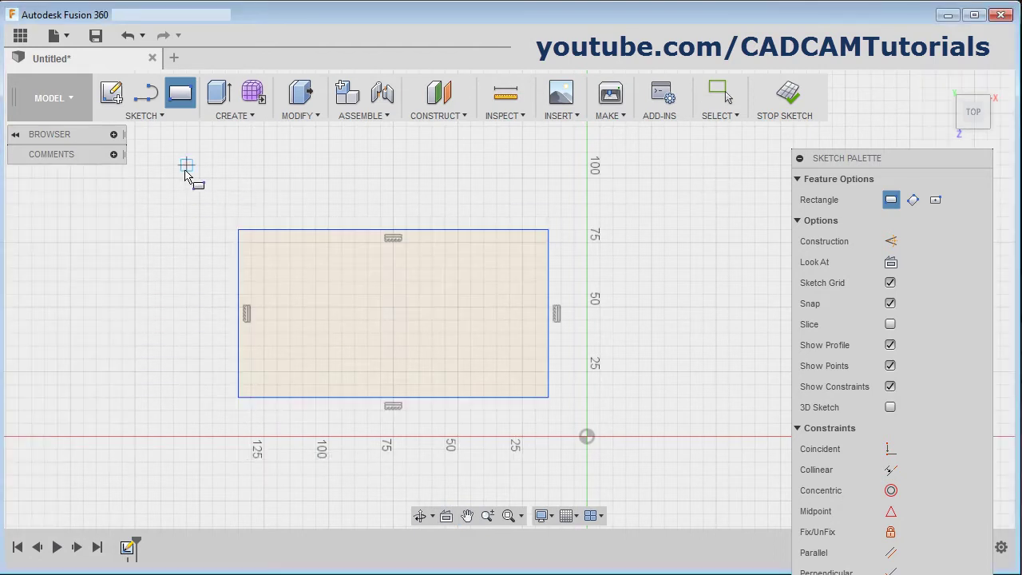
click(146, 117)
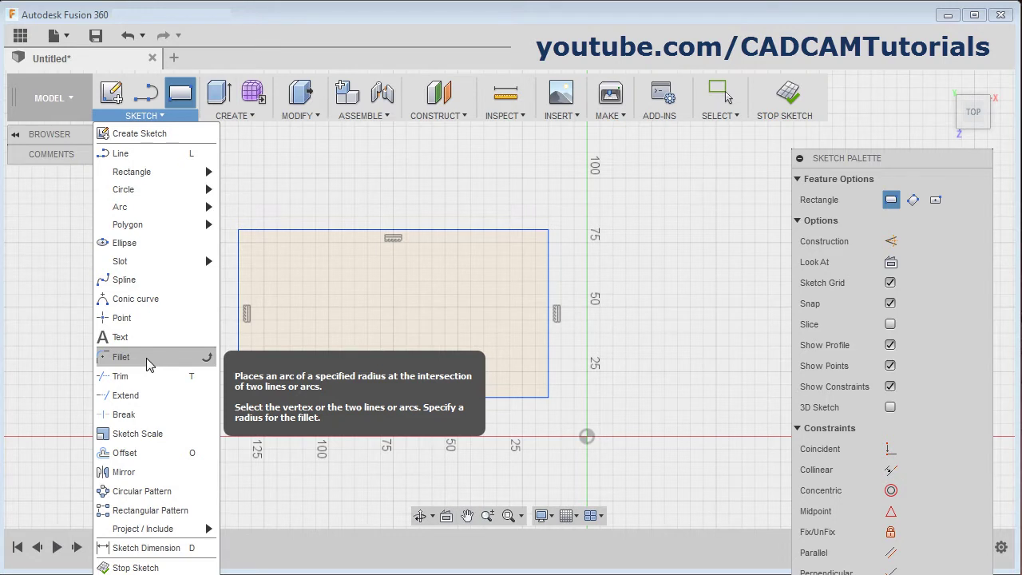
Fillet the rectangle's top-left and bottom-left corners at 10 mm, then select their equal constraint.
click(146, 358)
click(244, 276)
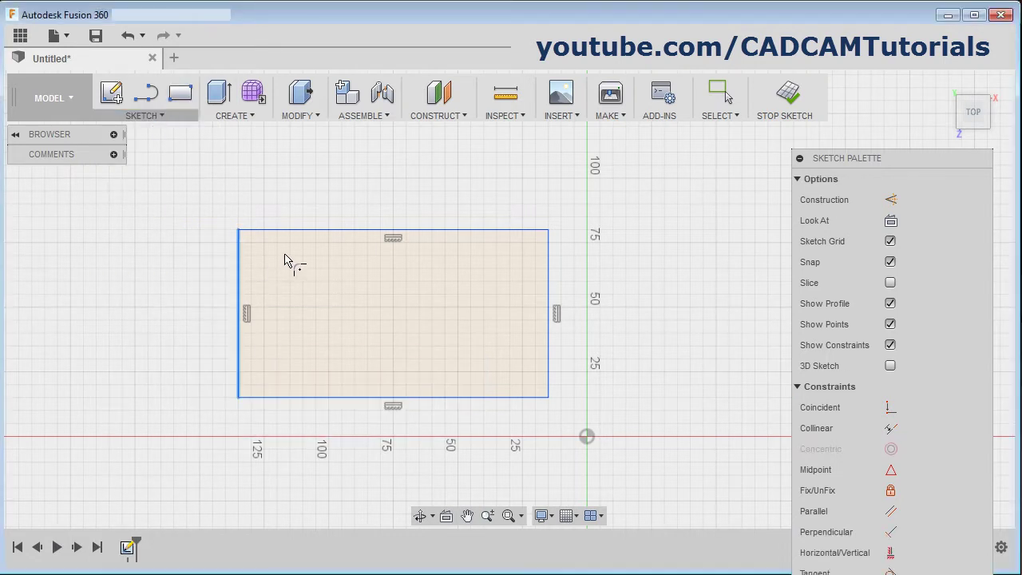
click(286, 234)
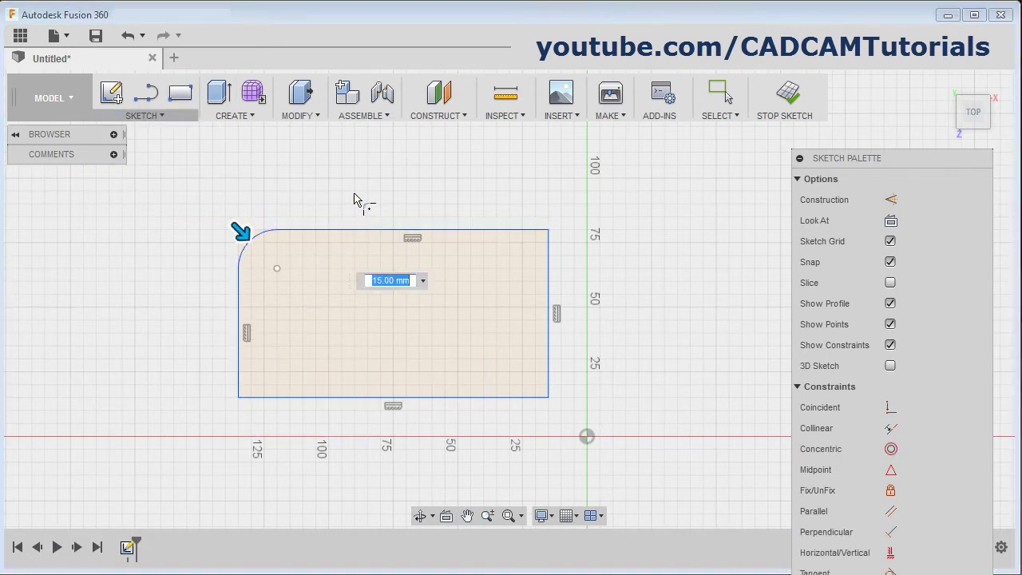
text(10)
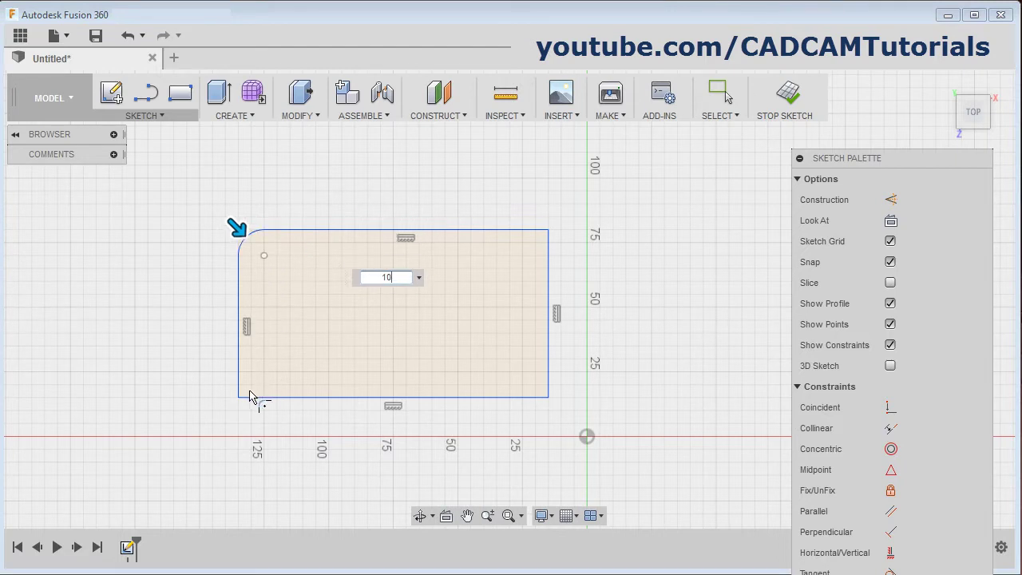
key(Return)
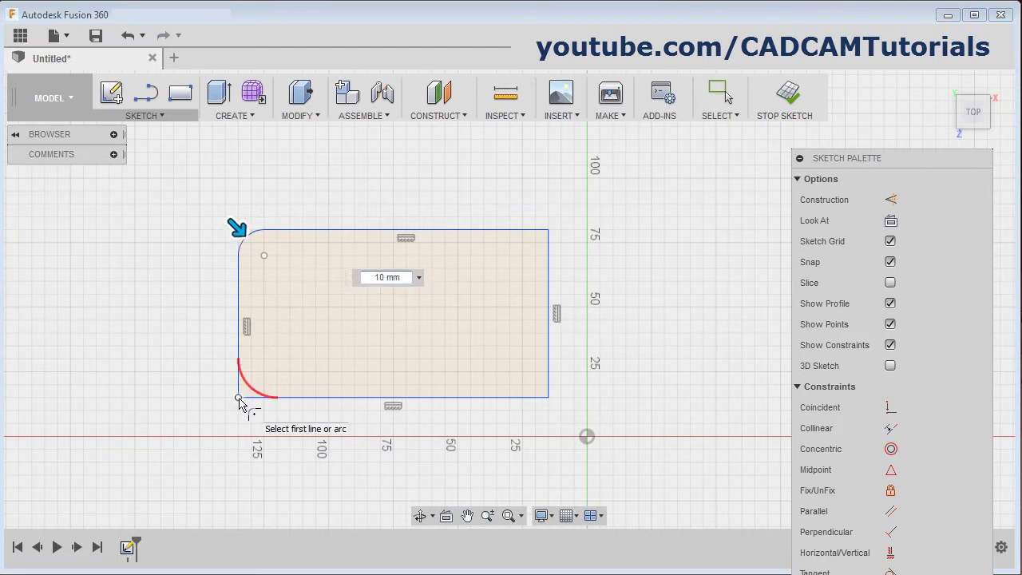
click(238, 402)
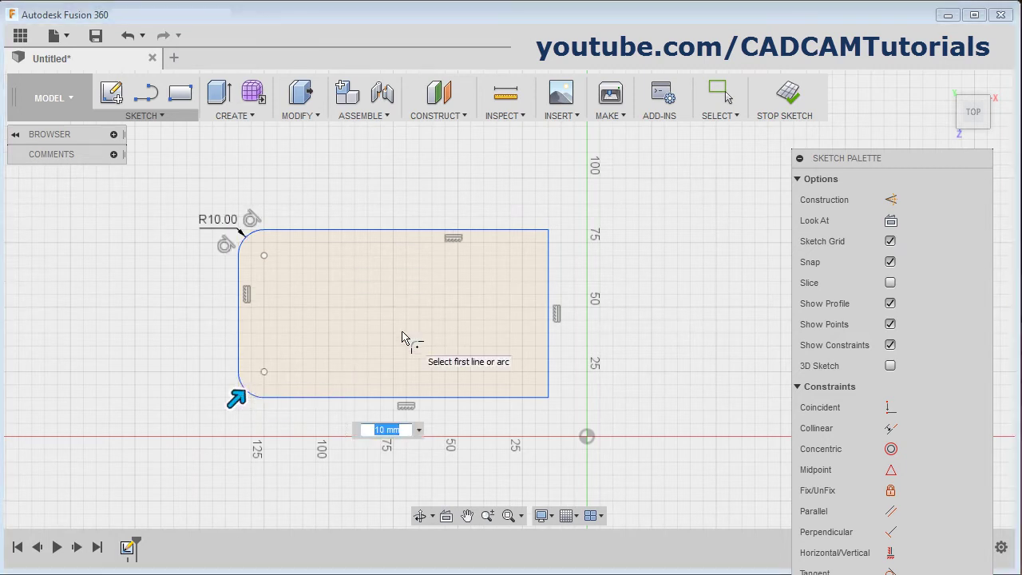
key(Escape)
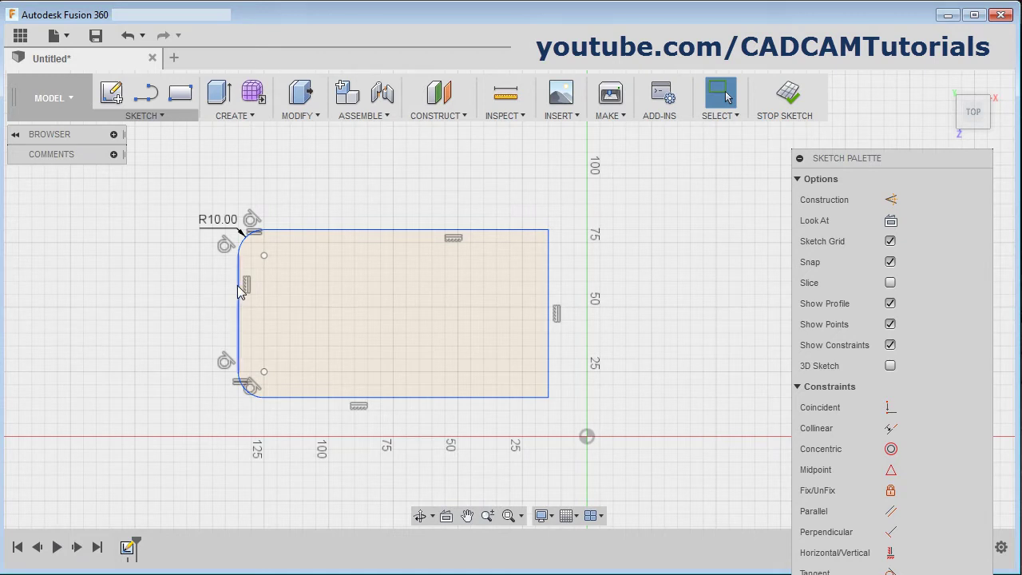
click(236, 353)
click(238, 384)
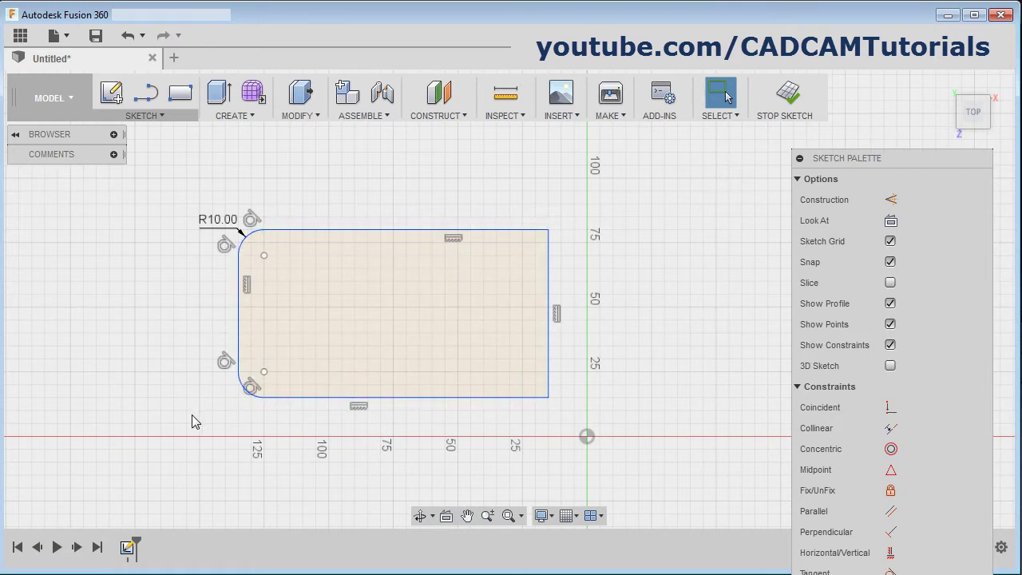
Dimension the bottom-left fillet arc to R15, leaving the top-left fillet at R10.
click(150, 116)
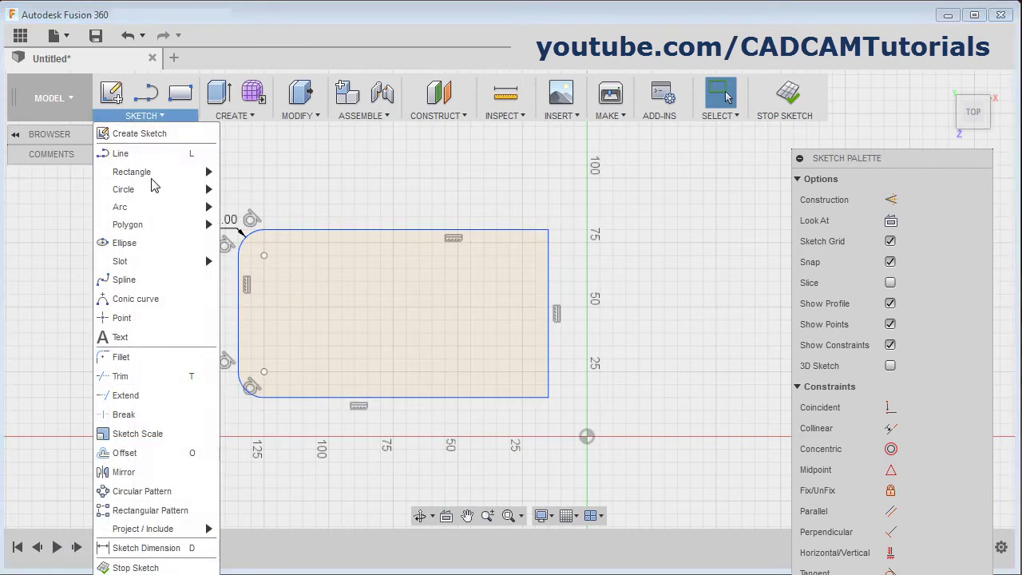
click(169, 547)
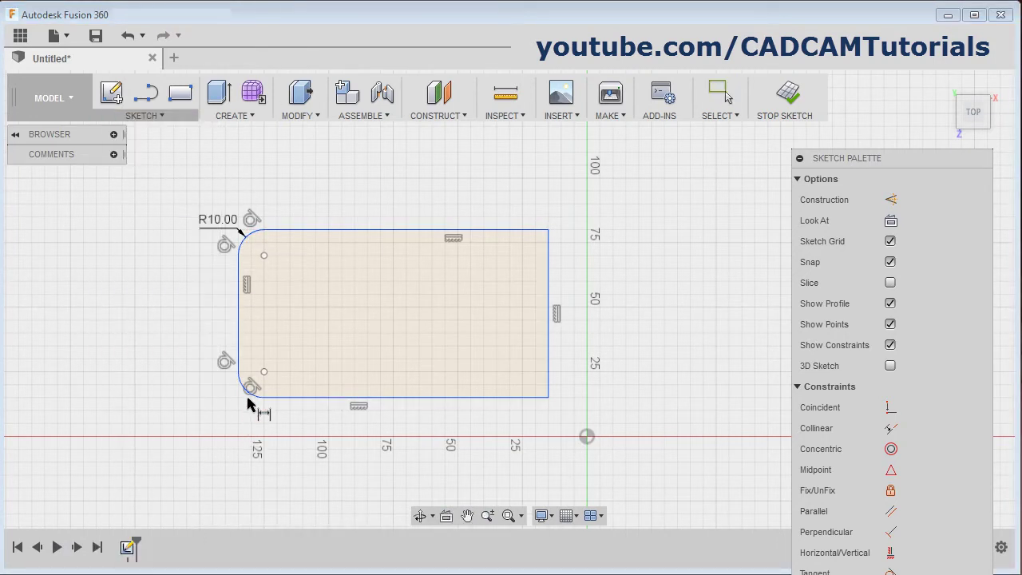
click(247, 390)
click(225, 410)
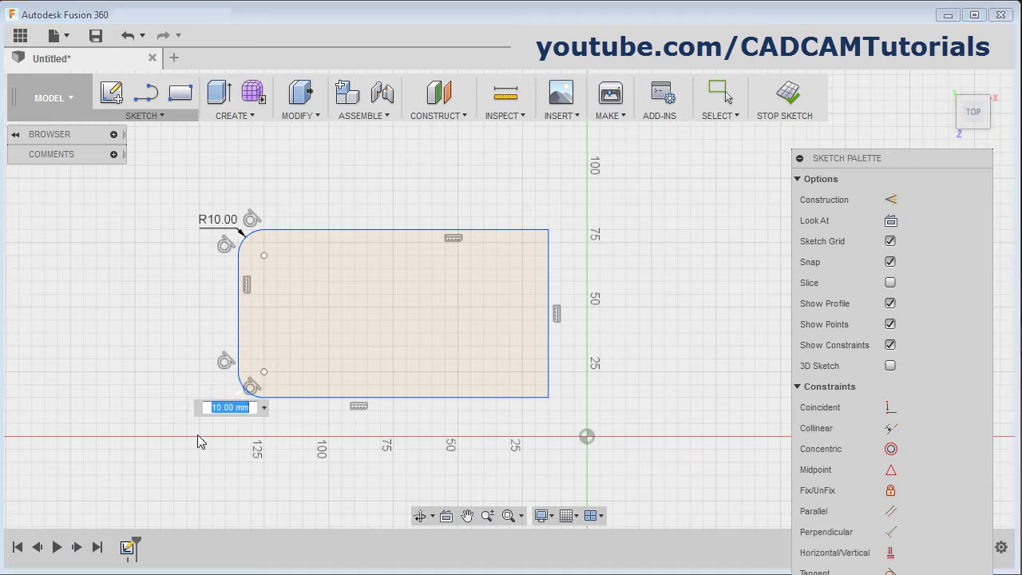
text(15)
key(Return)
key(Escape)
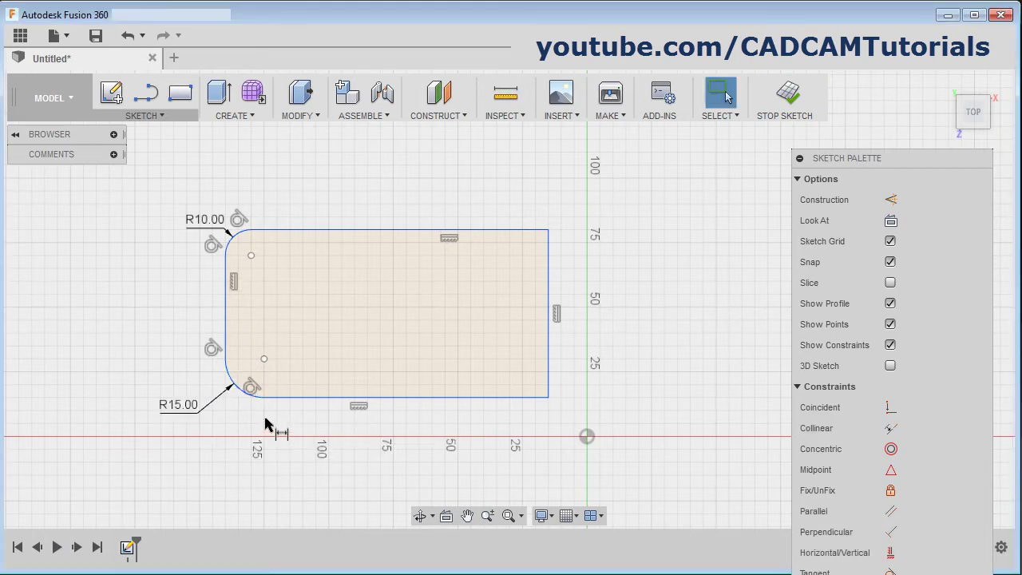
click(307, 247)
click(144, 116)
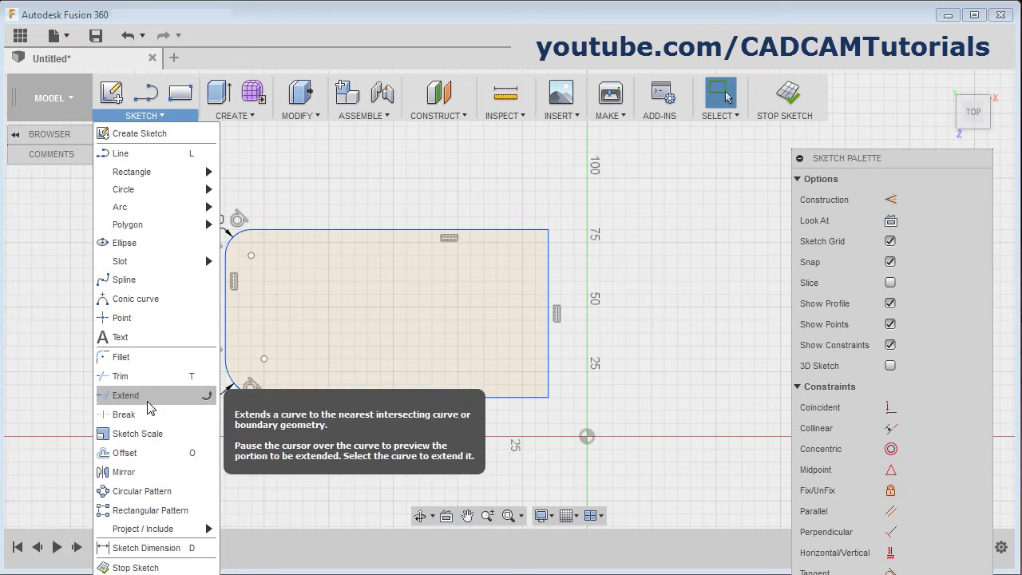
Draw a slanted, a vertical and a horizontal line segment inside the rounded rectangle.
click(411, 169)
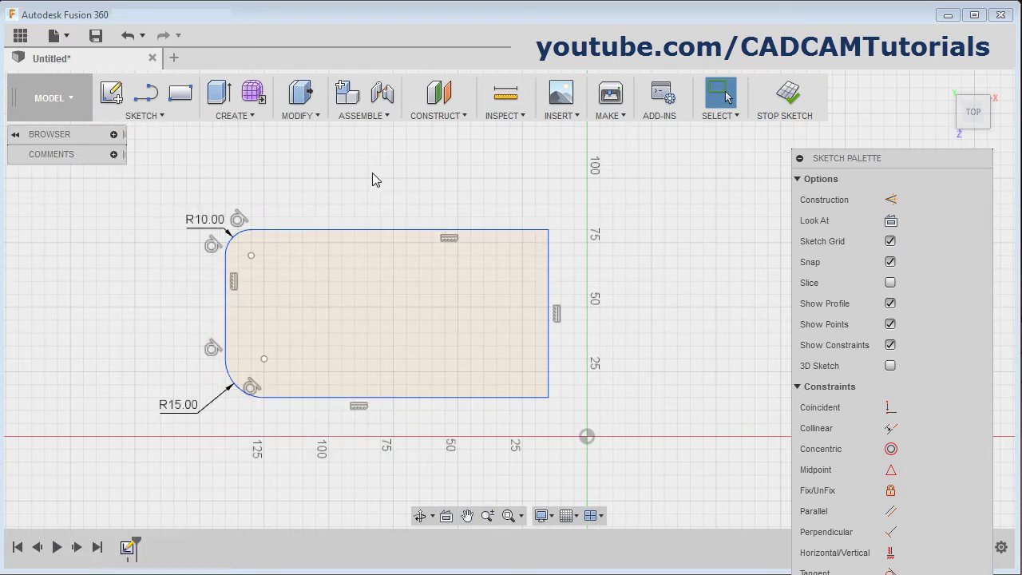
click(147, 96)
click(302, 268)
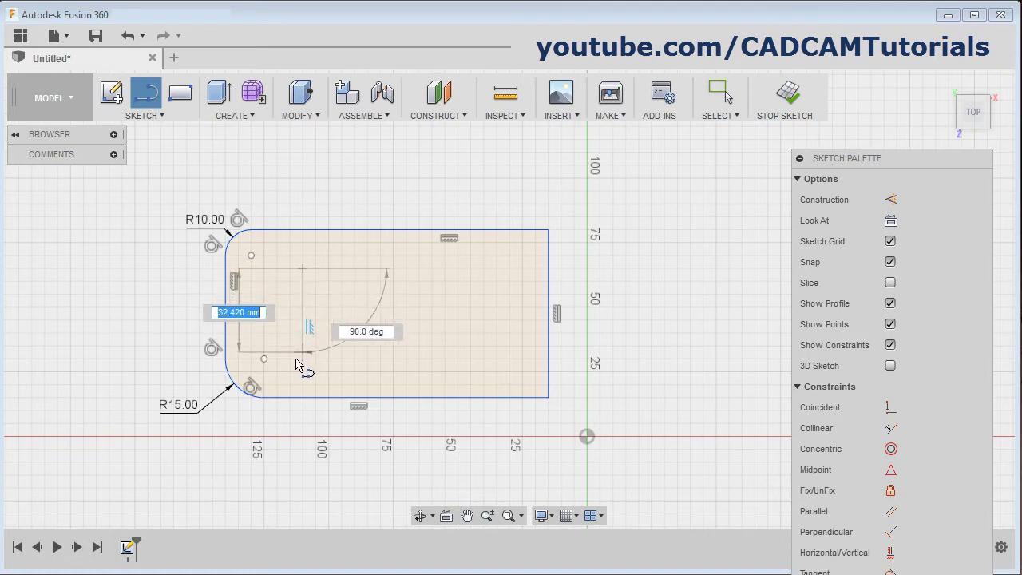
double_click(290, 359)
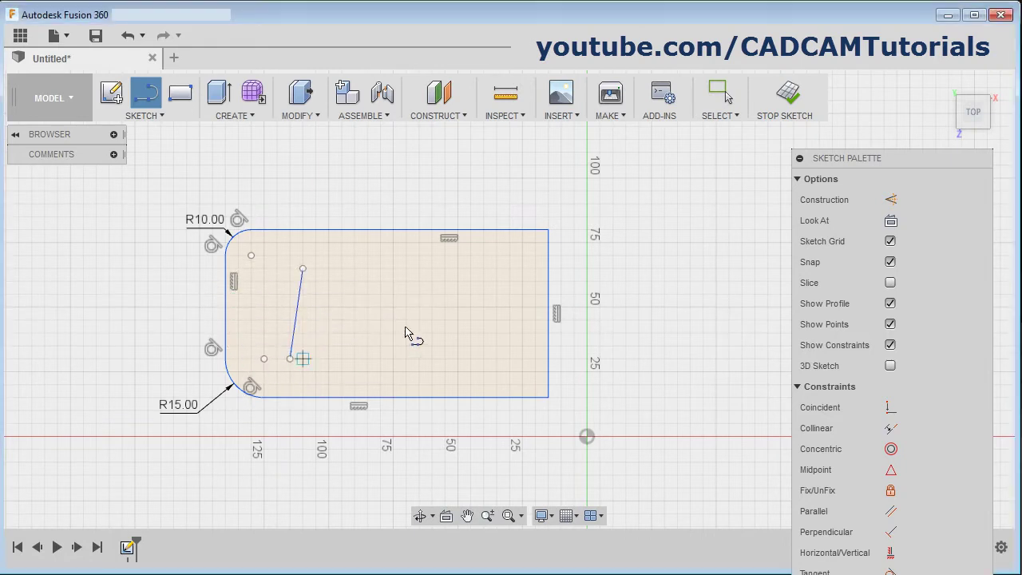
click(406, 268)
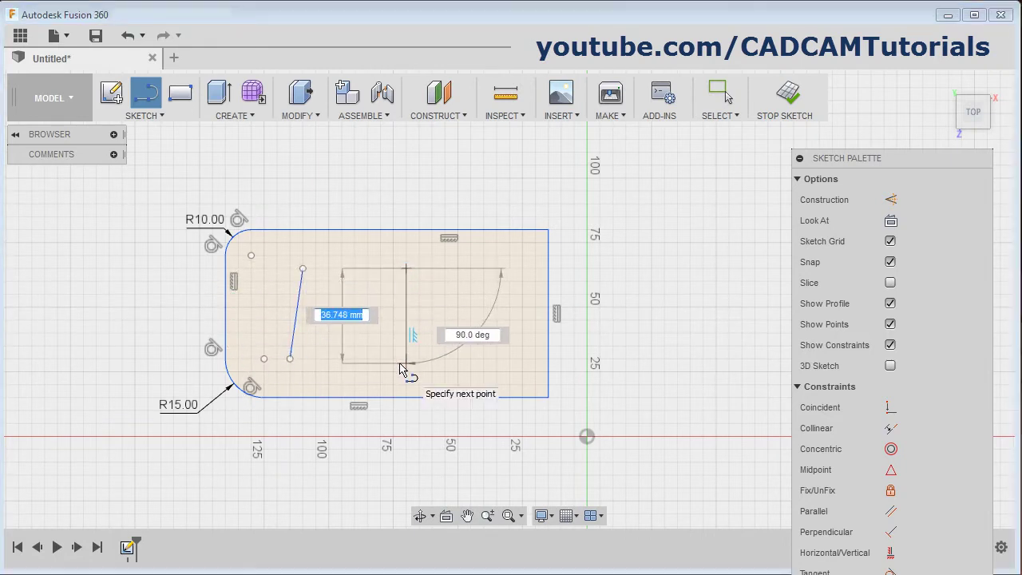
click(406, 363)
key(Escape)
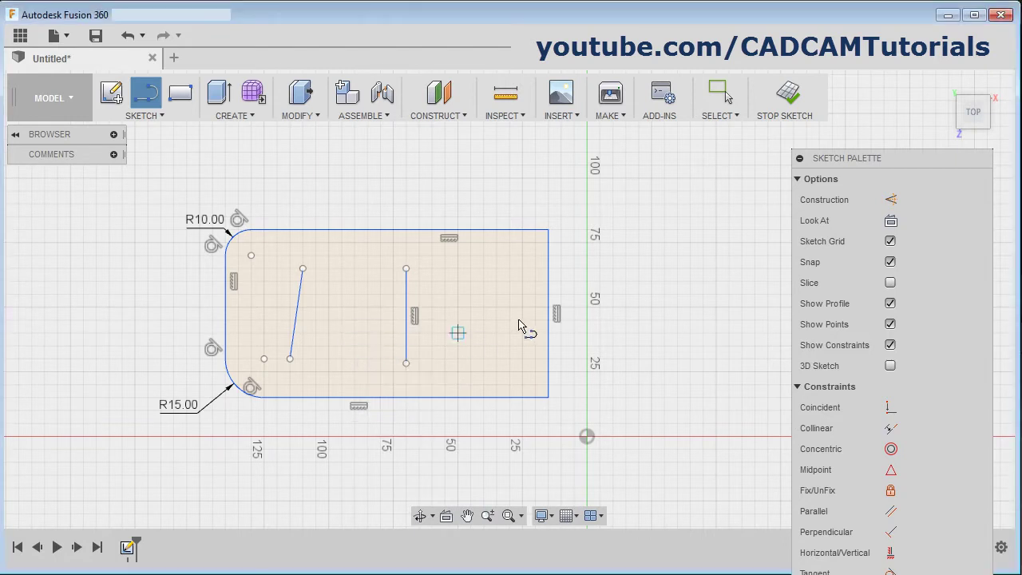
click(509, 320)
double_click(445, 320)
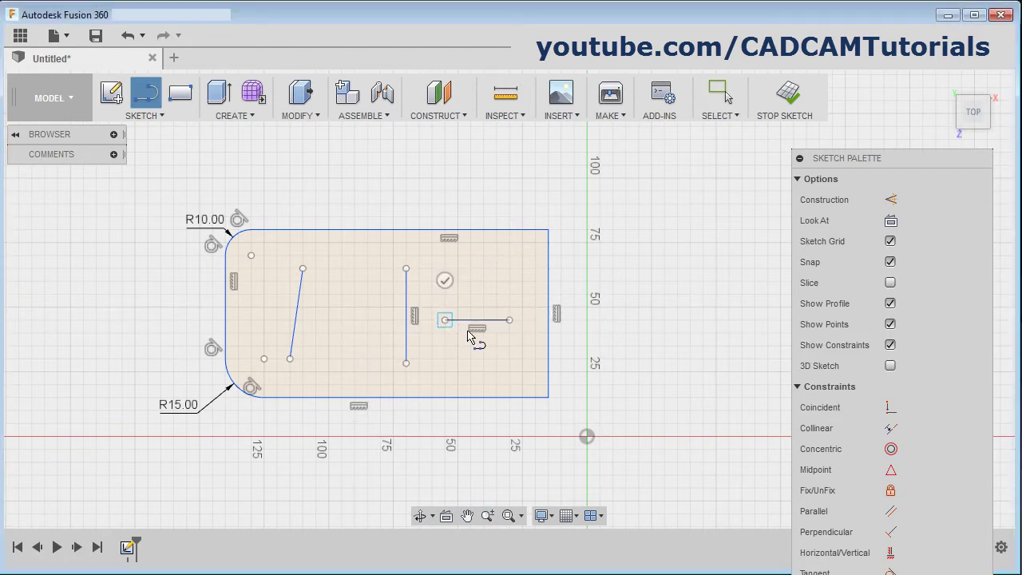
click(470, 335)
click(445, 281)
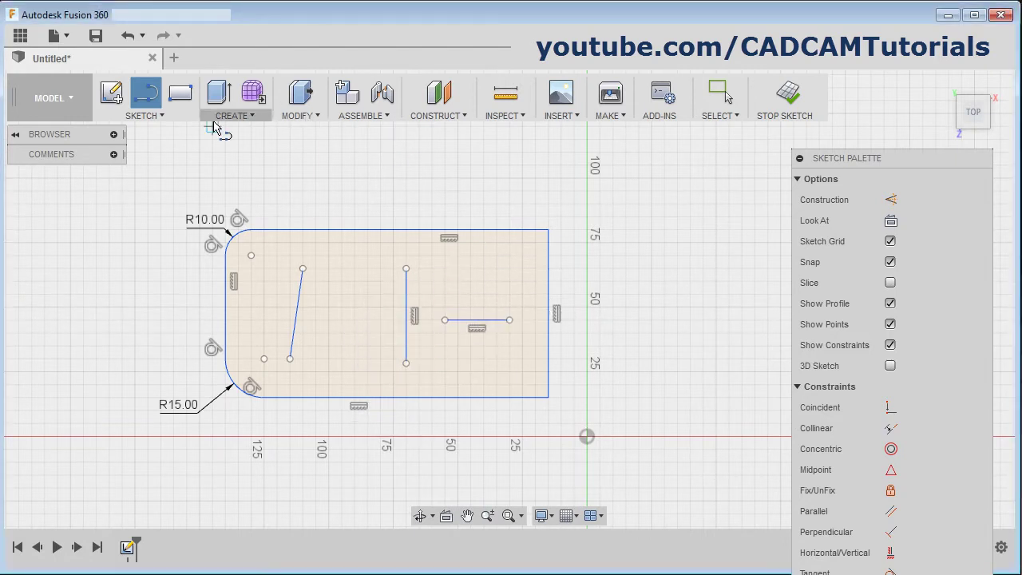
click(152, 118)
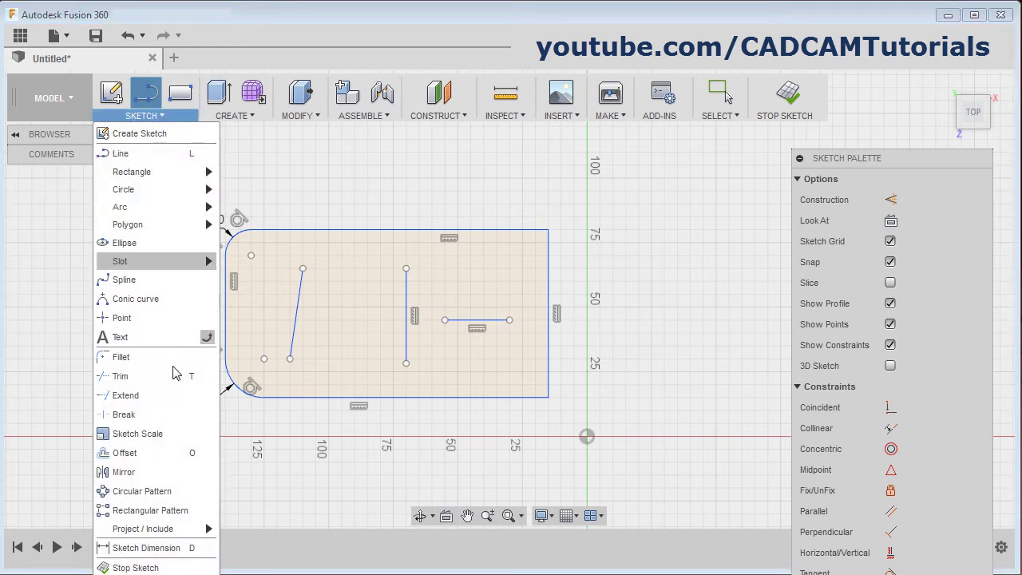
Extend both ends of the horizontal, vertical and slanted lines to the profile edges and each other.
click(134, 395)
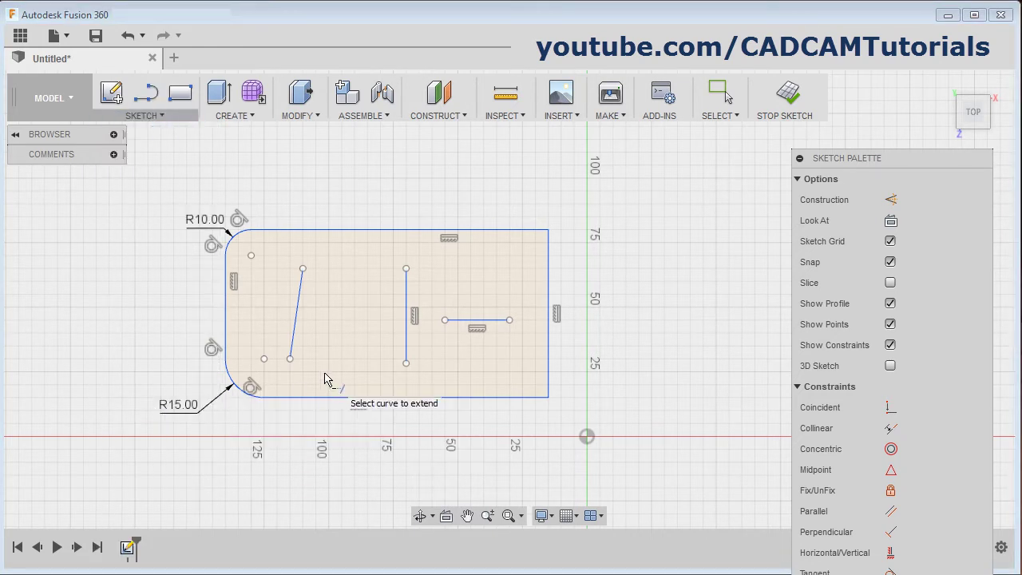
click(461, 325)
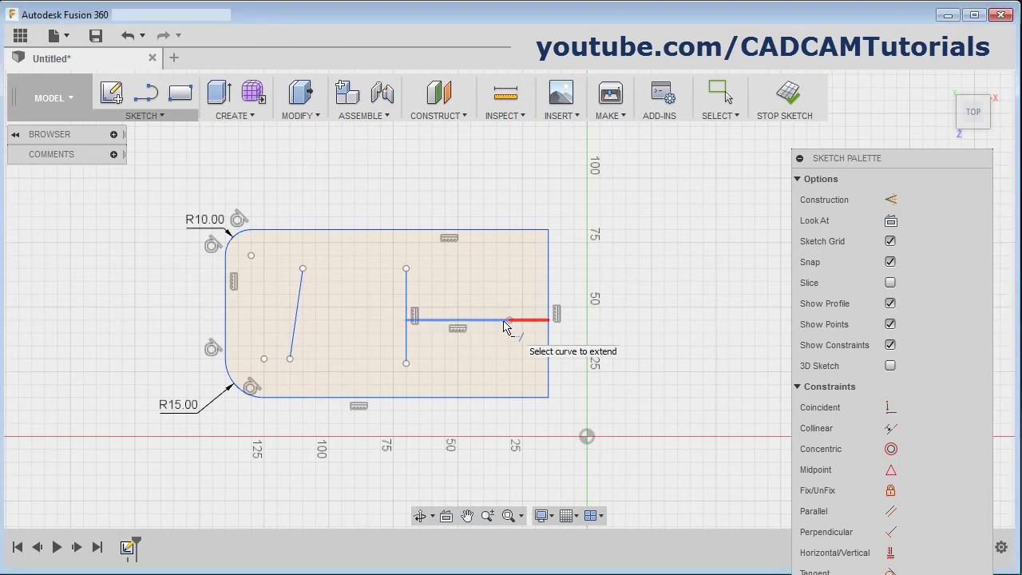
click(504, 325)
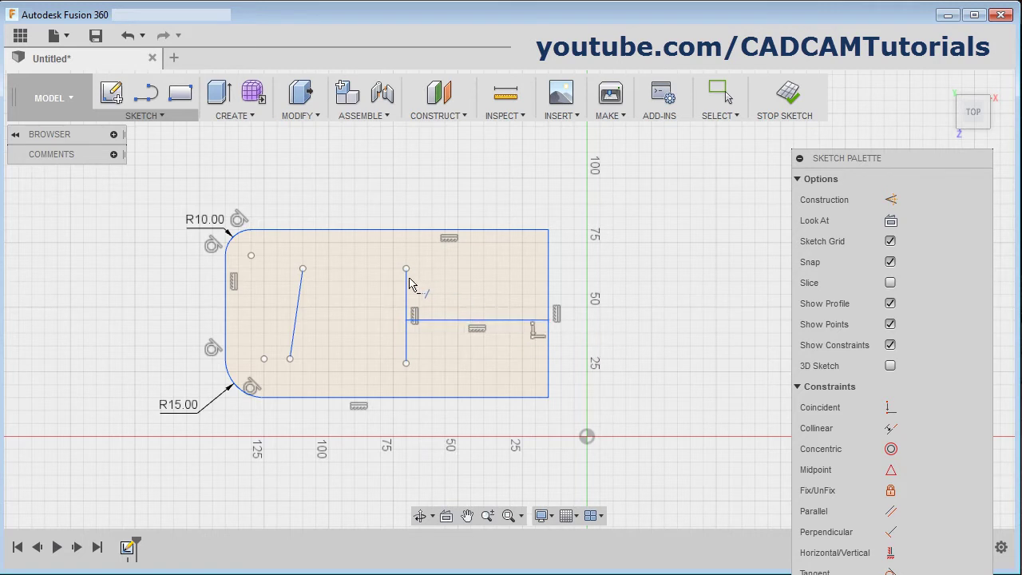
click(406, 281)
click(405, 347)
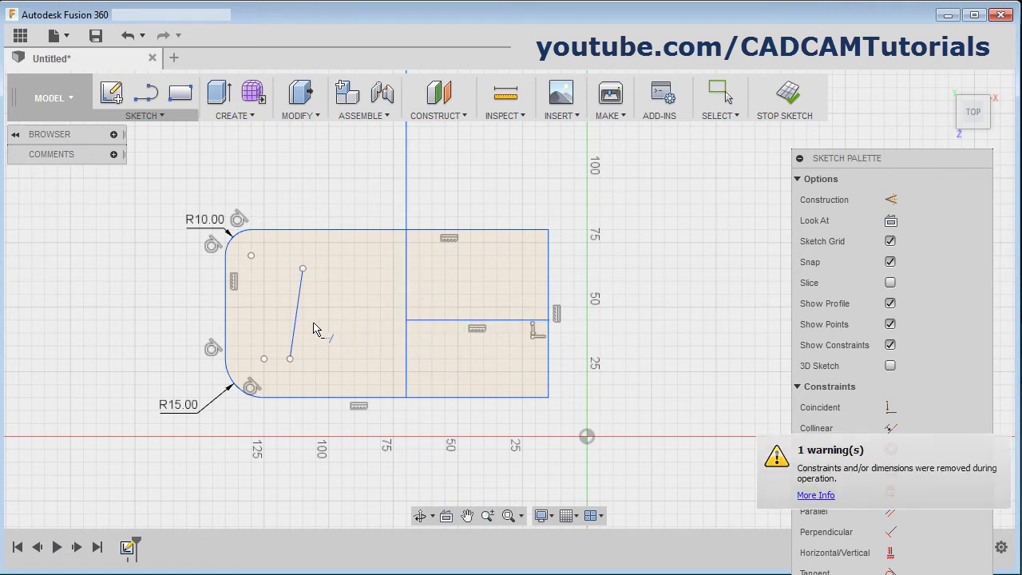
click(291, 340)
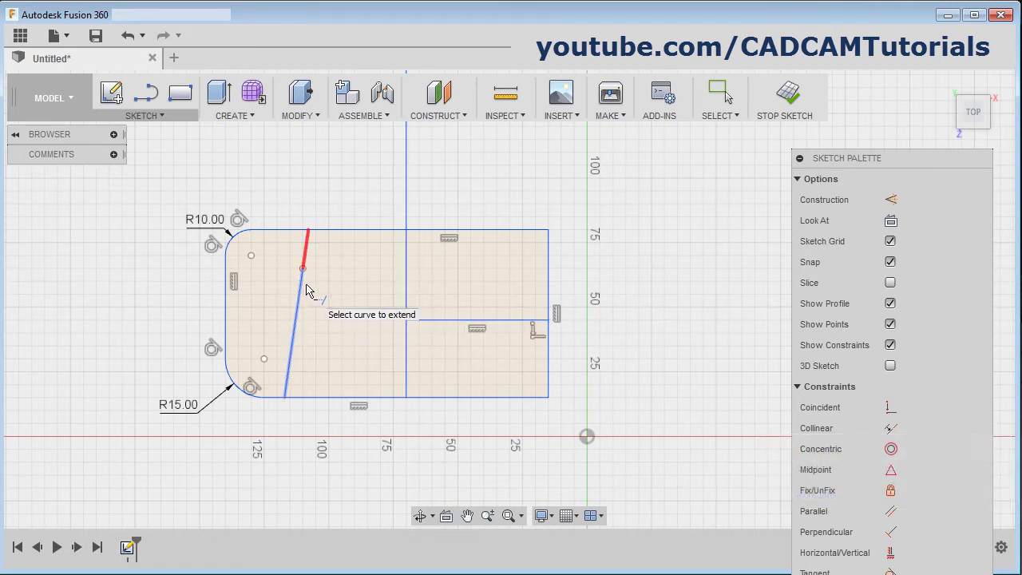
click(306, 297)
click(144, 116)
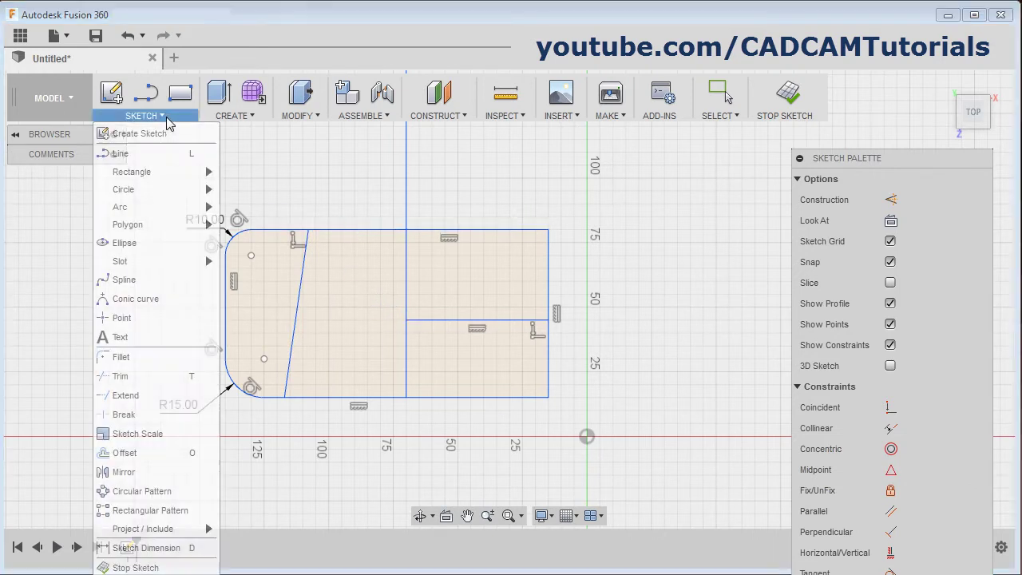
Break the vertical line at the horizontal line and the top edge at the vertical line.
click(126, 419)
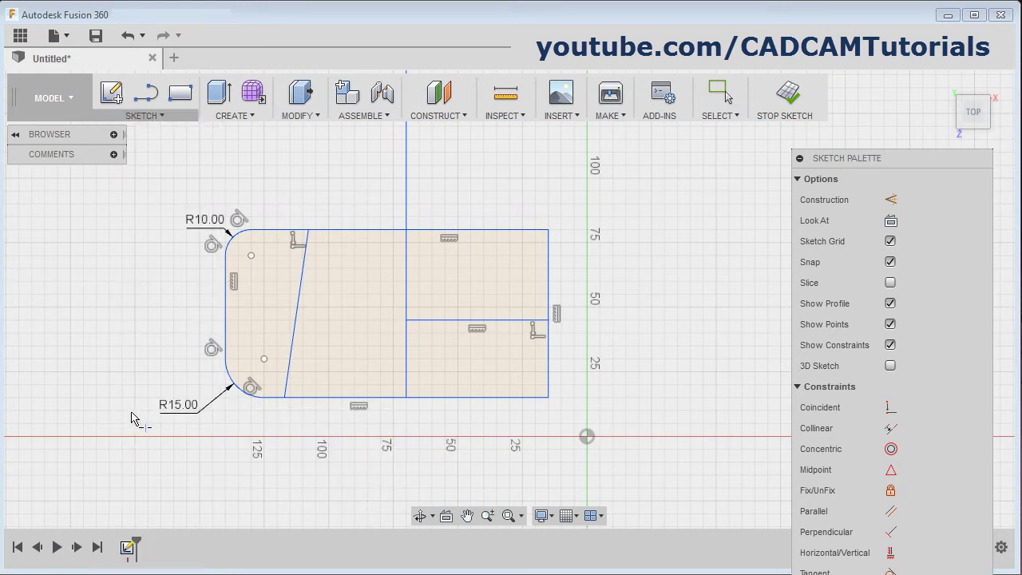
click(406, 349)
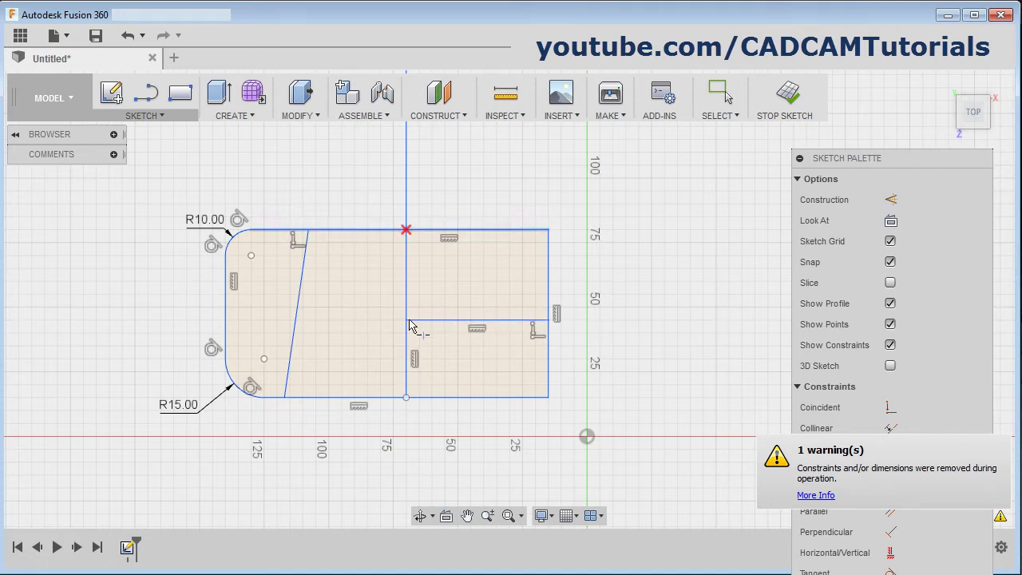
click(342, 233)
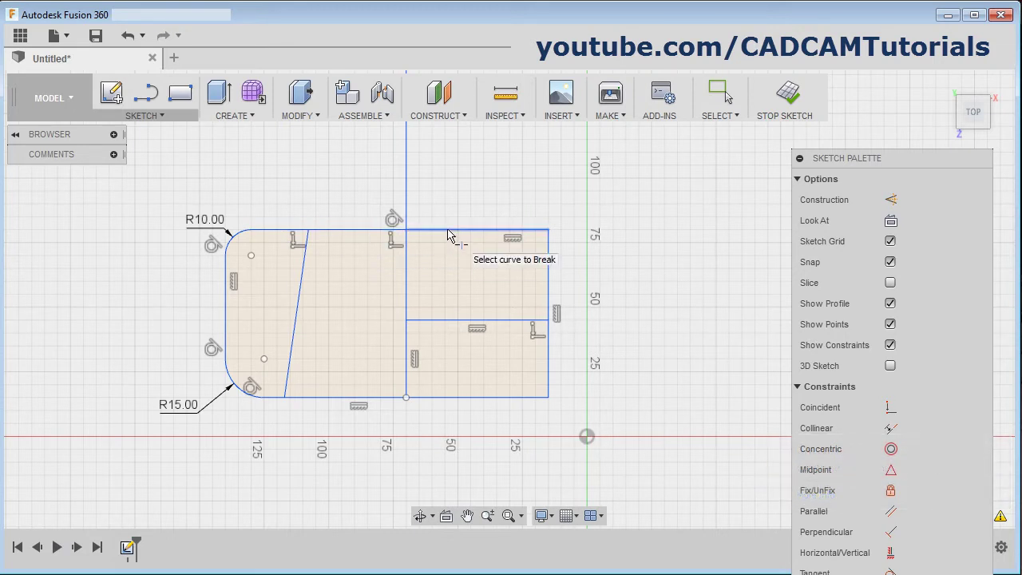
click(159, 116)
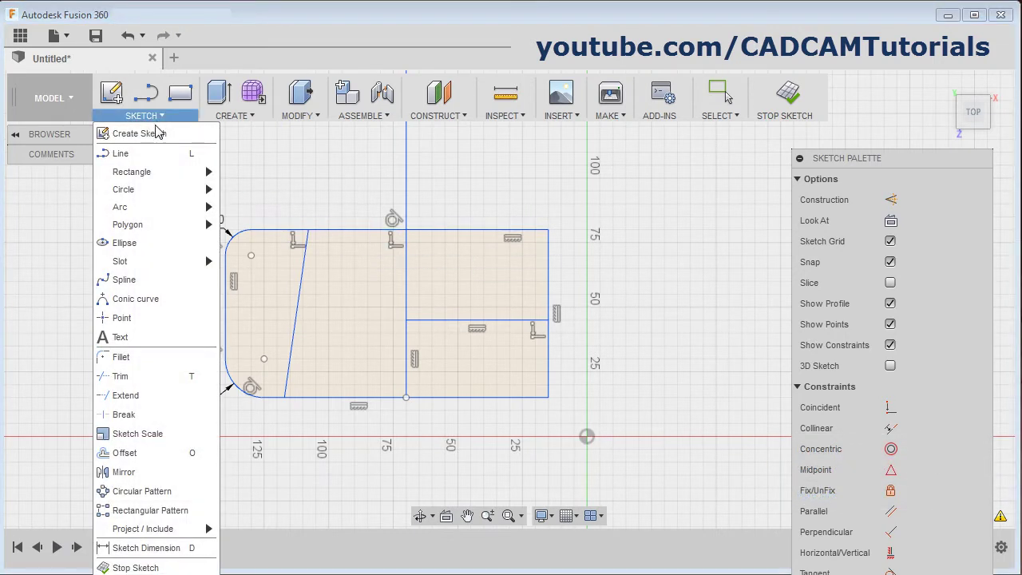
Scale all 26 sketch entities by a factor of 0.5 about the origin.
click(137, 433)
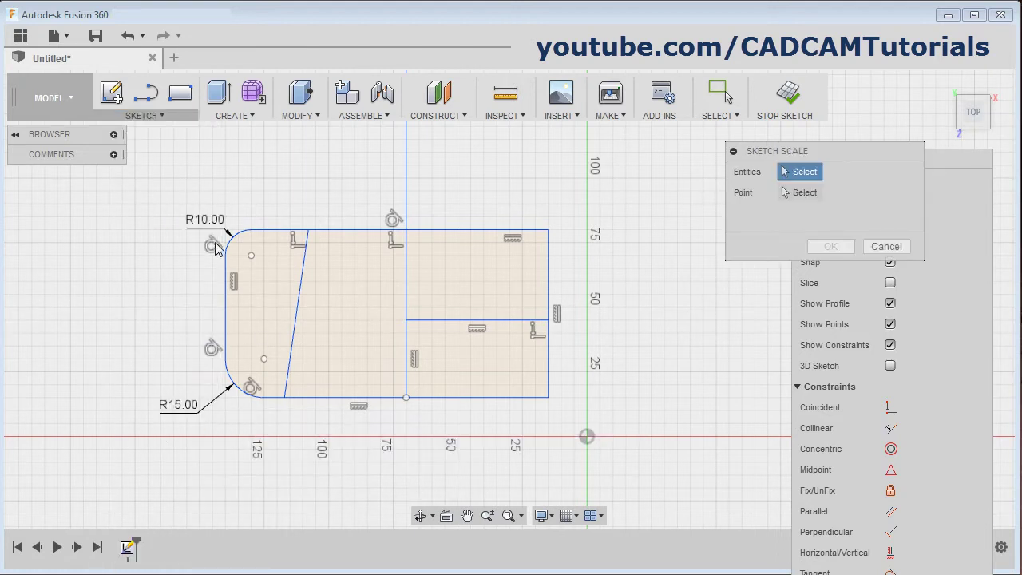
mouse_move(155, 180)
mouse_down()
mouse_move(495, 393)
mouse_move(582, 434)
mouse_up()
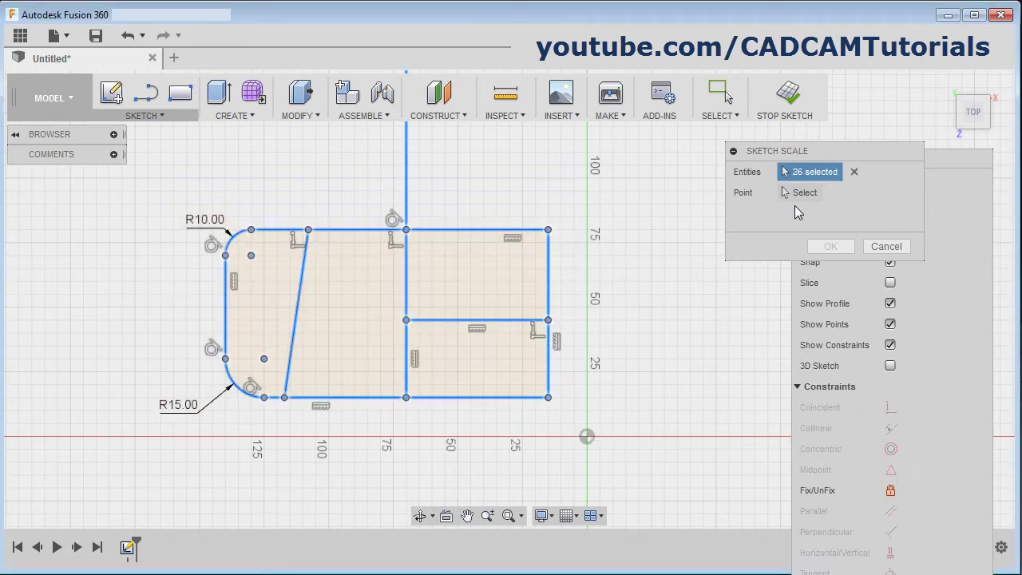
click(799, 196)
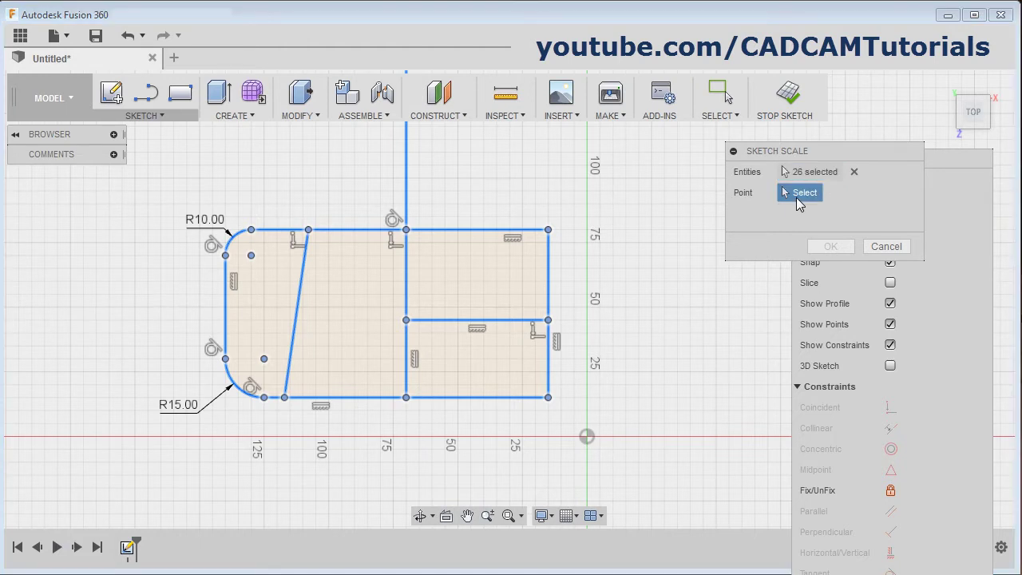
click(587, 438)
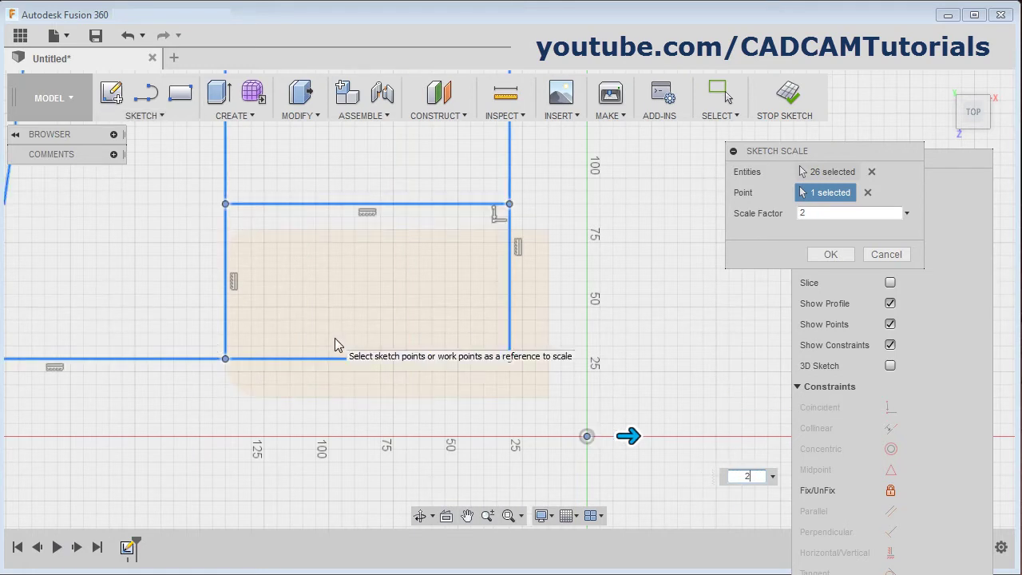
click(506, 515)
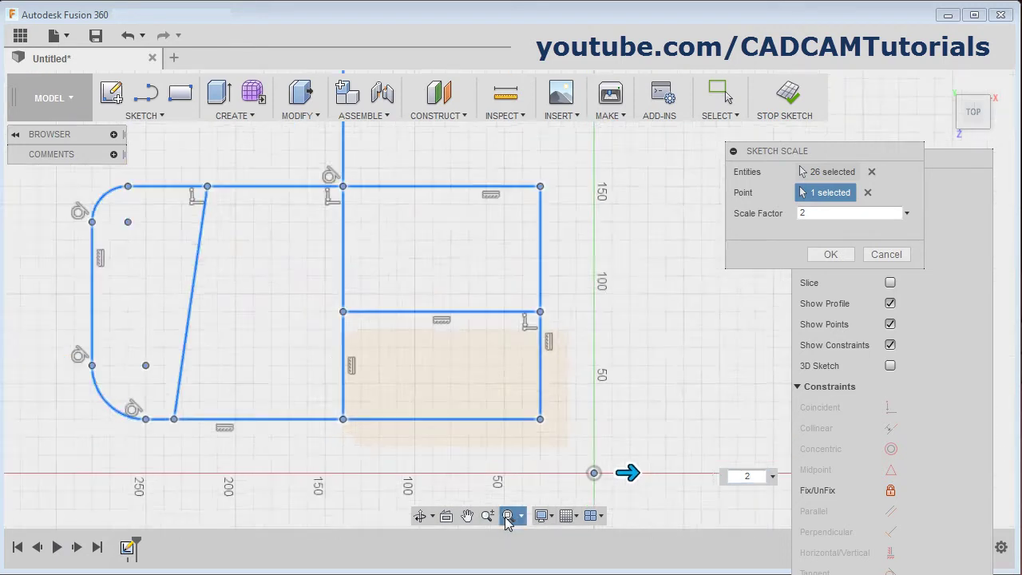
middle_drag(425, 376, 296, 210)
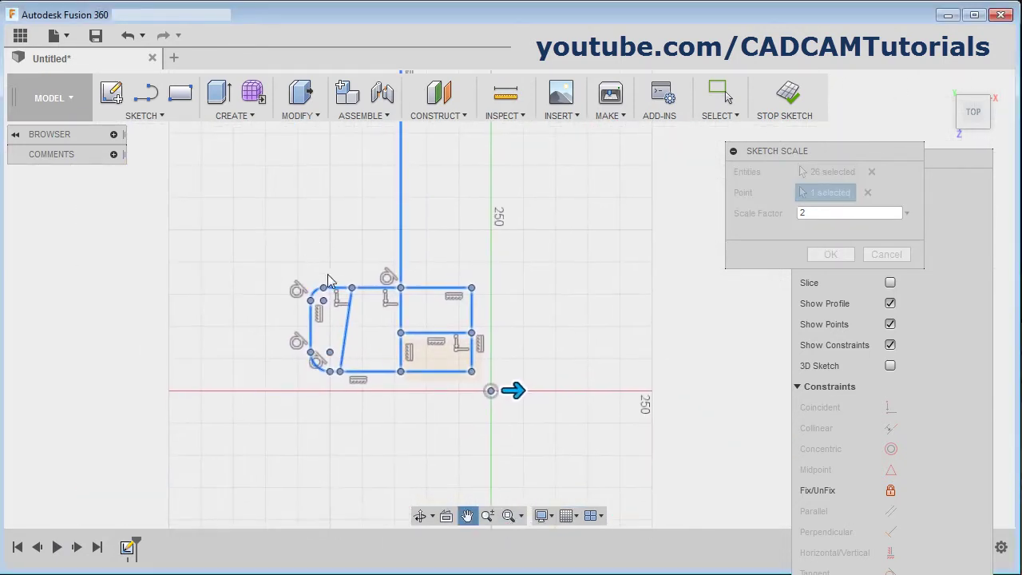
scroll(505, 343, up, 3)
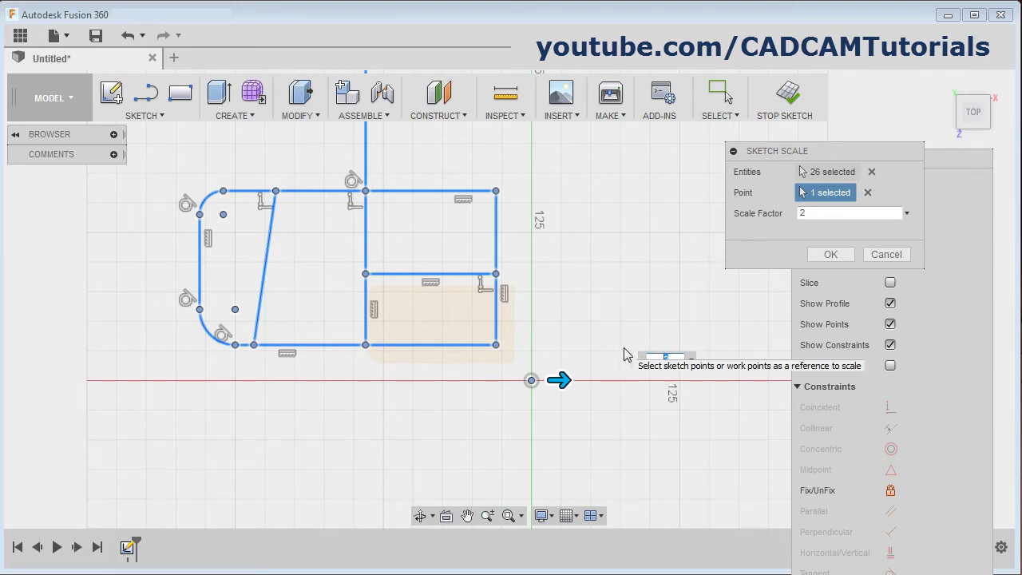
text(0.5)
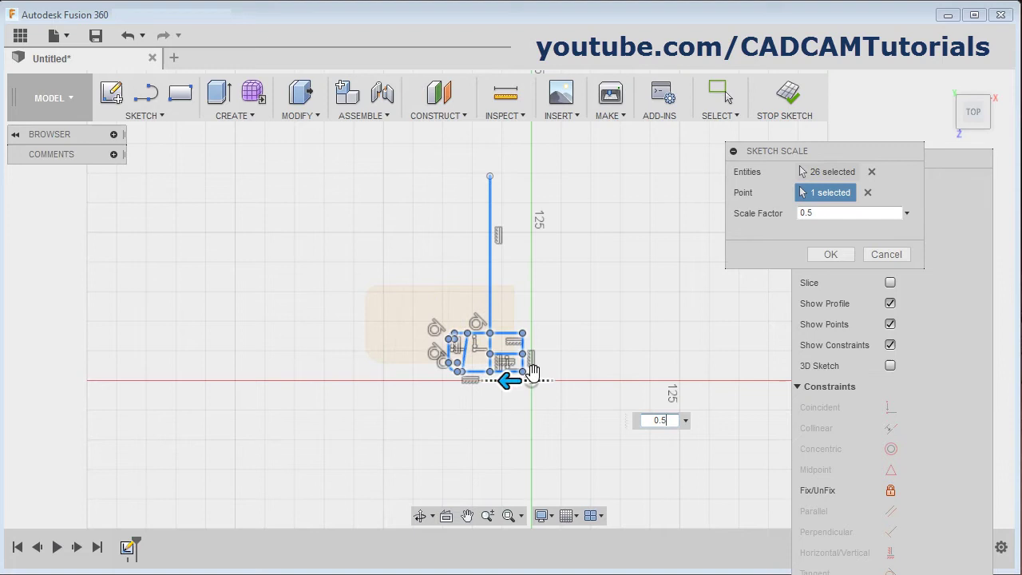
scroll(559, 395, up, 4)
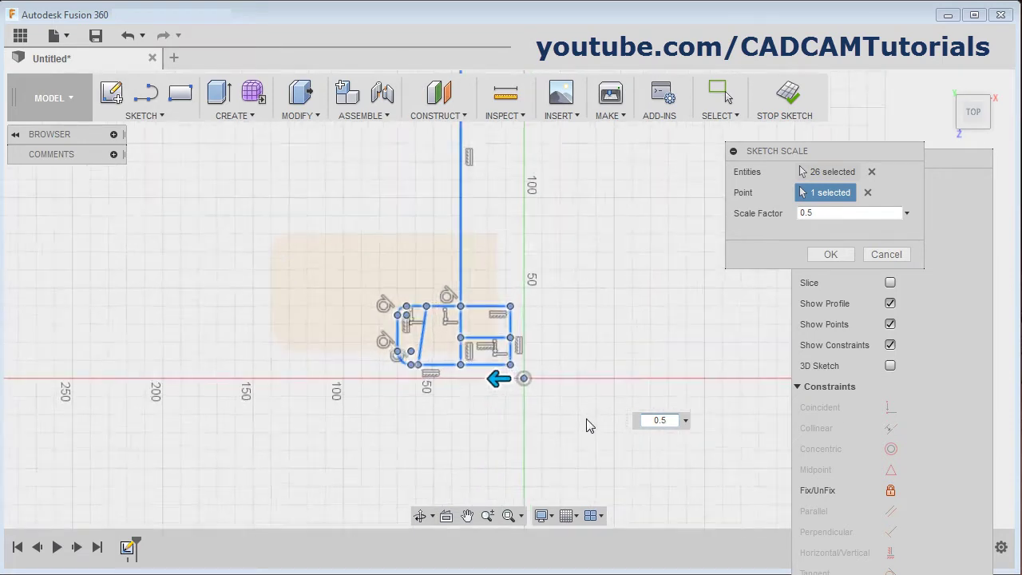
click(830, 254)
click(159, 118)
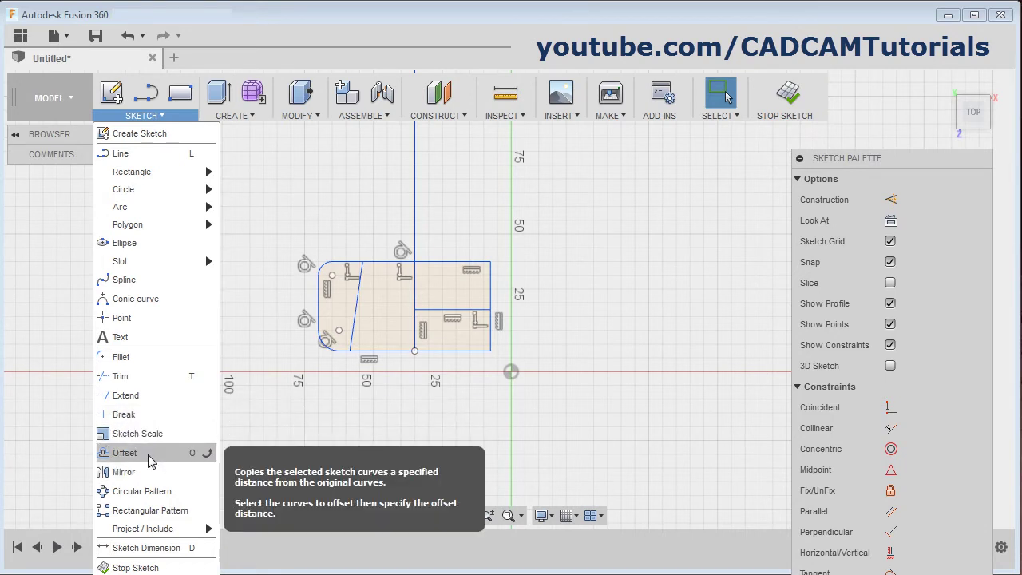
Offset the bottom edge alone by -10 mm to add a line inside it.
click(124, 453)
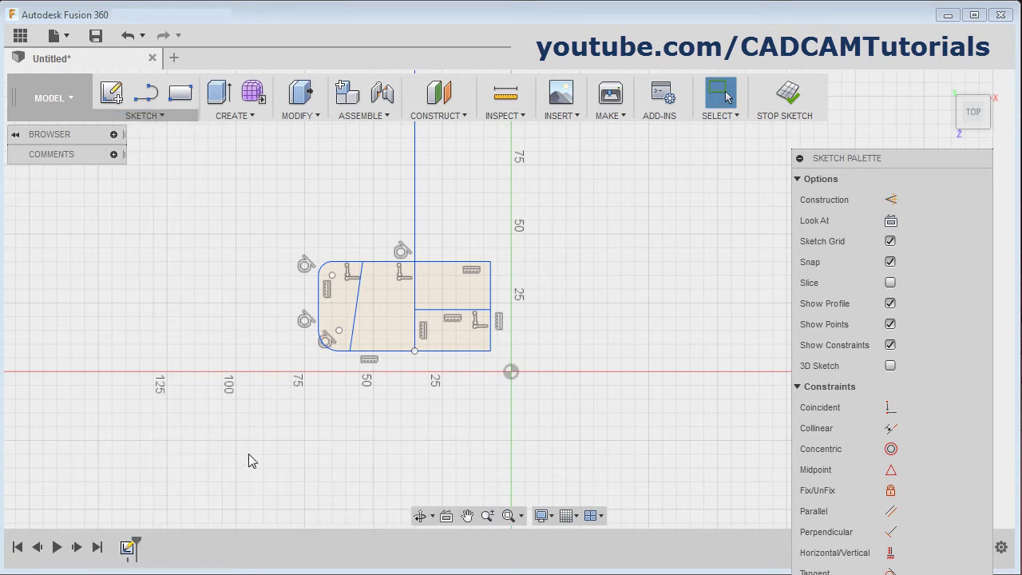
scroll(449, 367, up, 5)
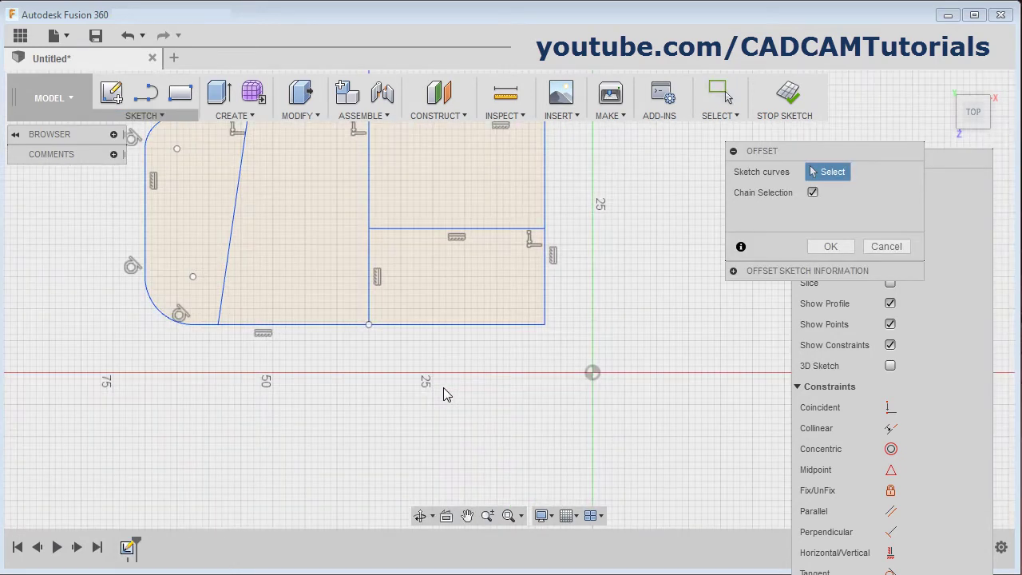
middle_drag(444, 387, 450, 459)
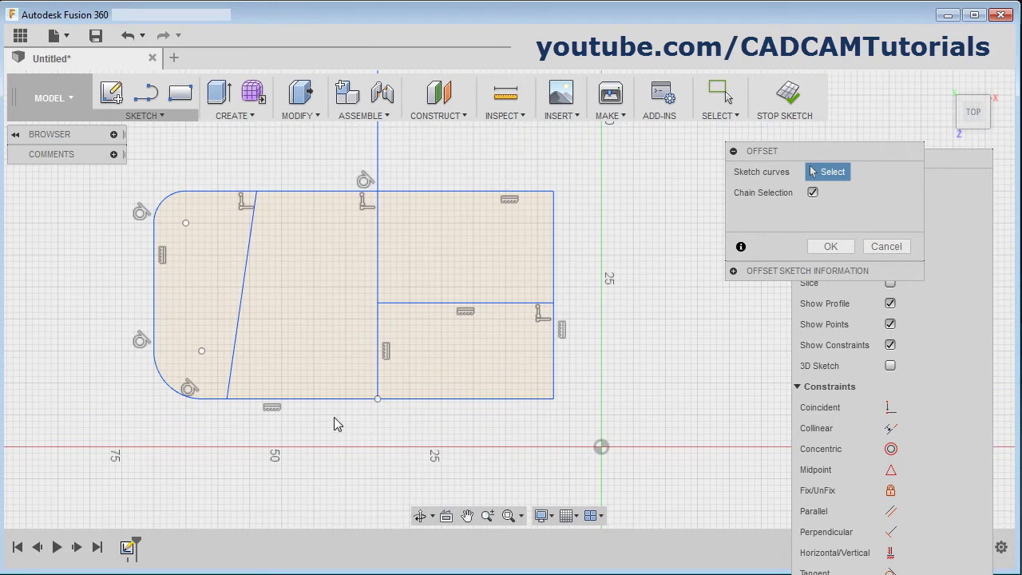
click(813, 194)
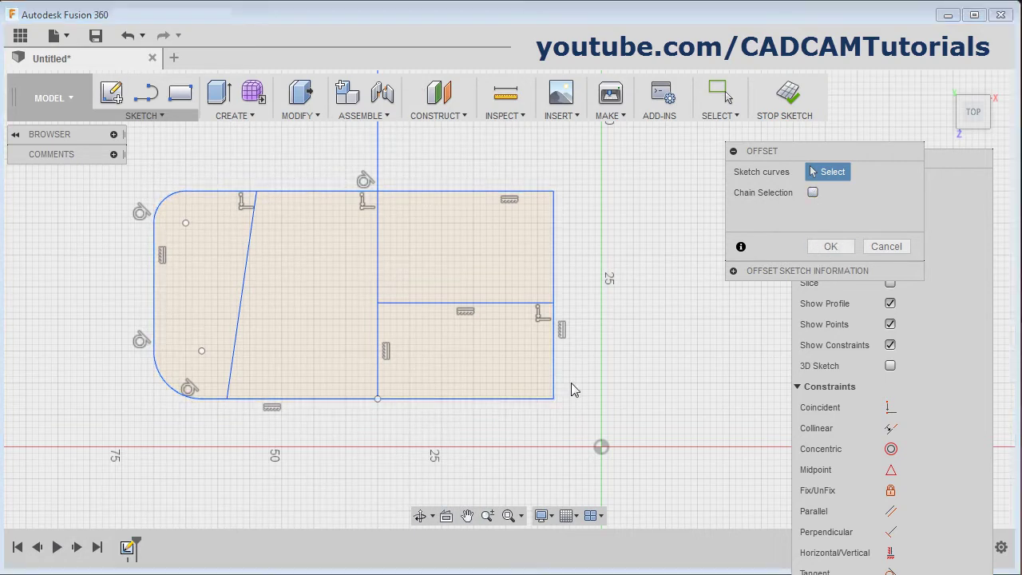
click(333, 400)
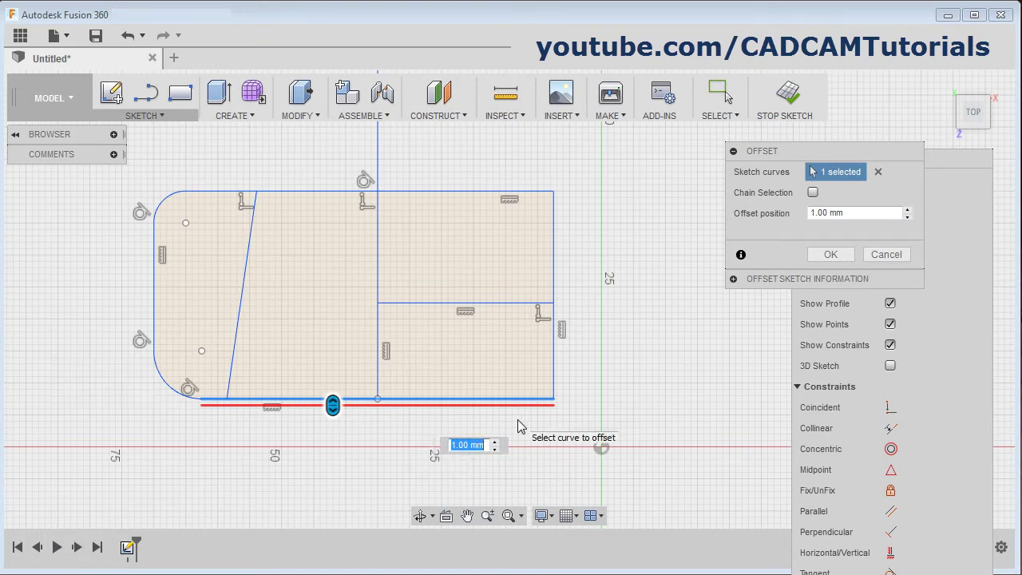
text(10)
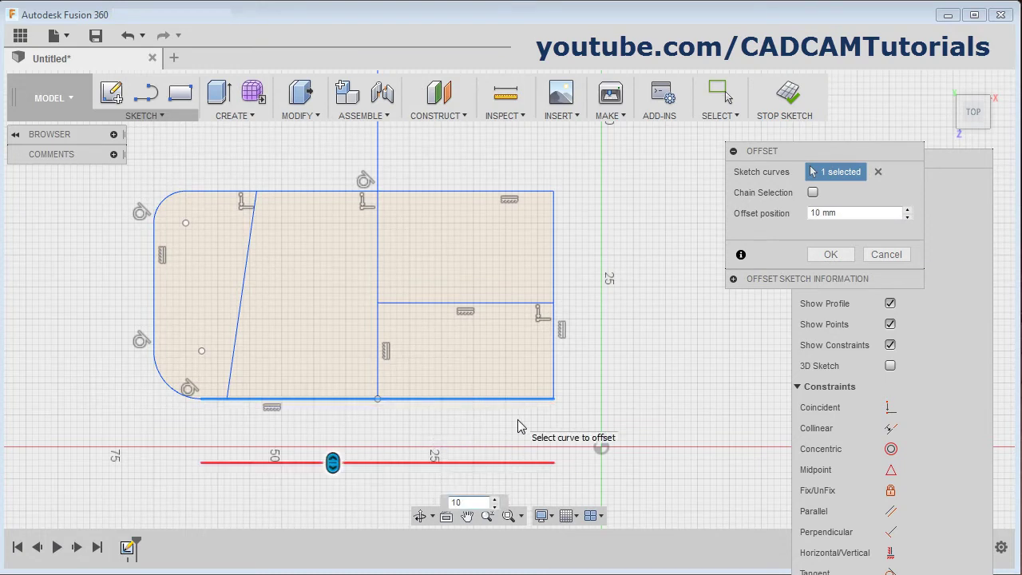
scroll(372, 453, down, 1)
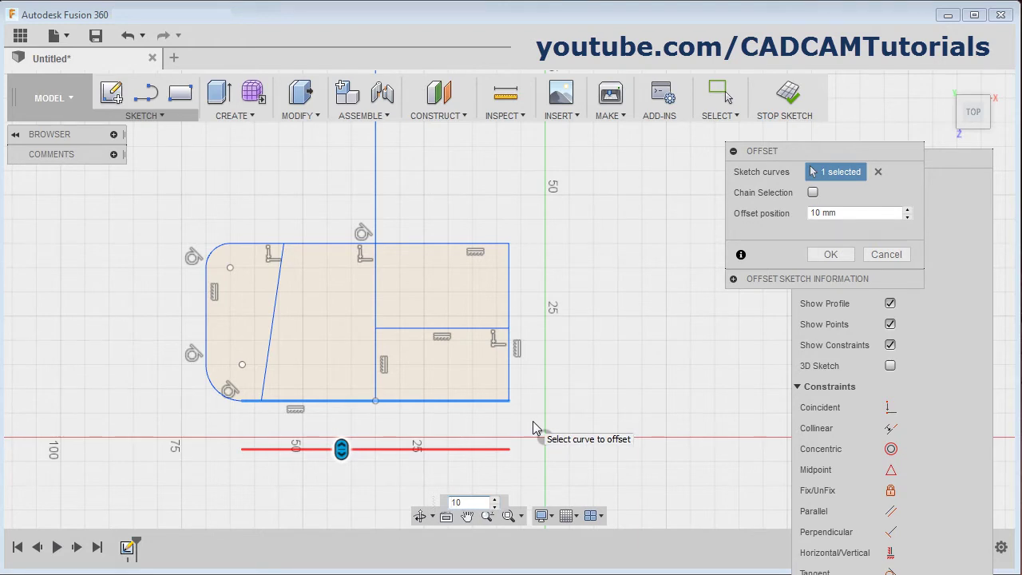
text(-)
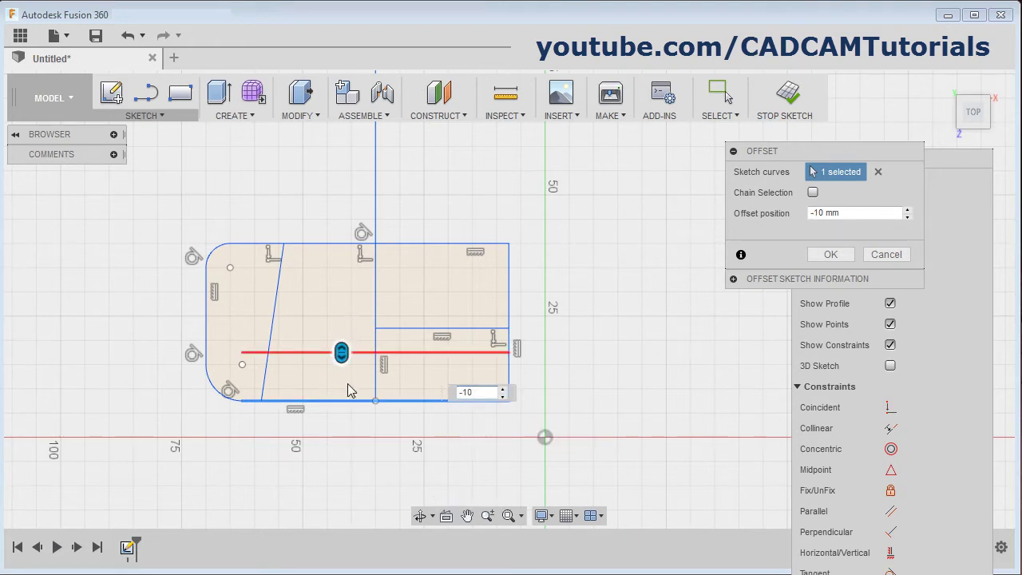
scroll(359, 400, up, 3)
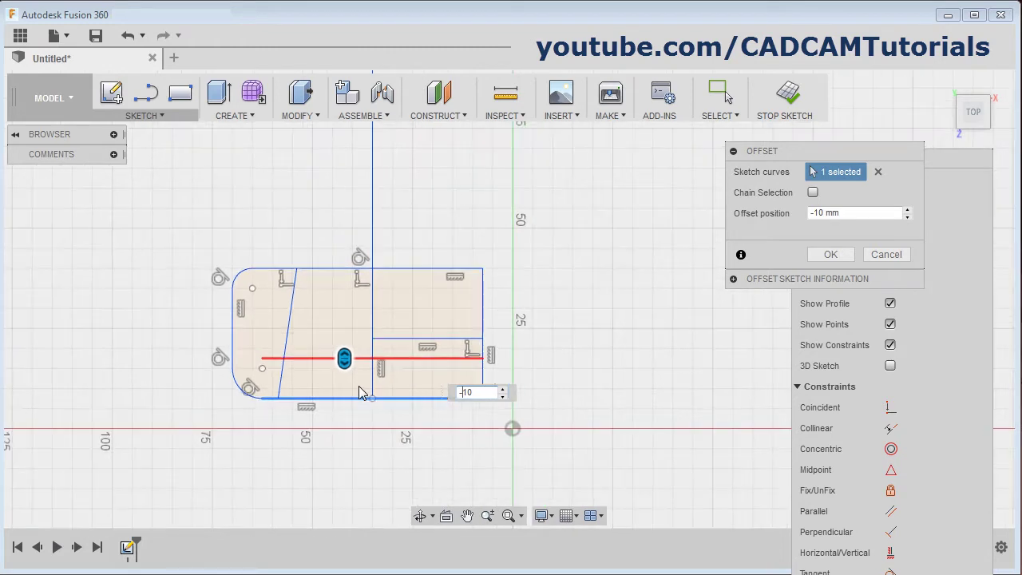
scroll(360, 382, up, 1)
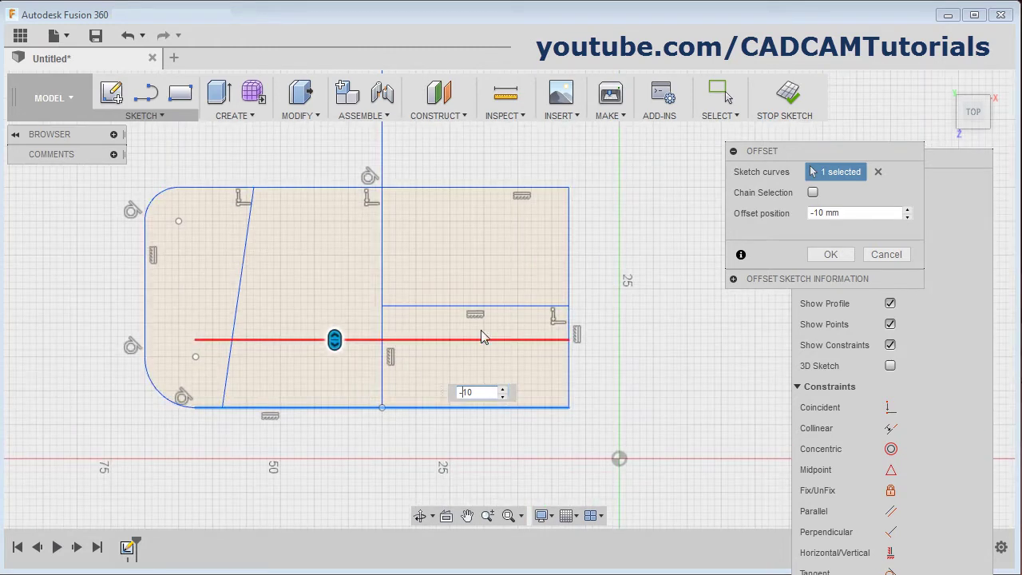
click(837, 257)
Offset the whole outer outline as a chain 5 mm outward to form a border.
click(146, 116)
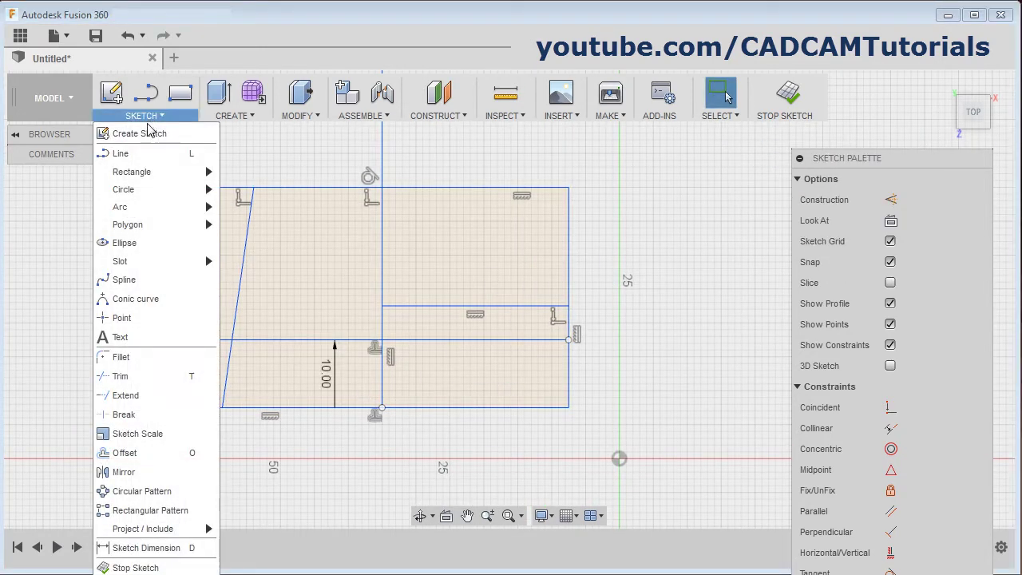
click(124, 453)
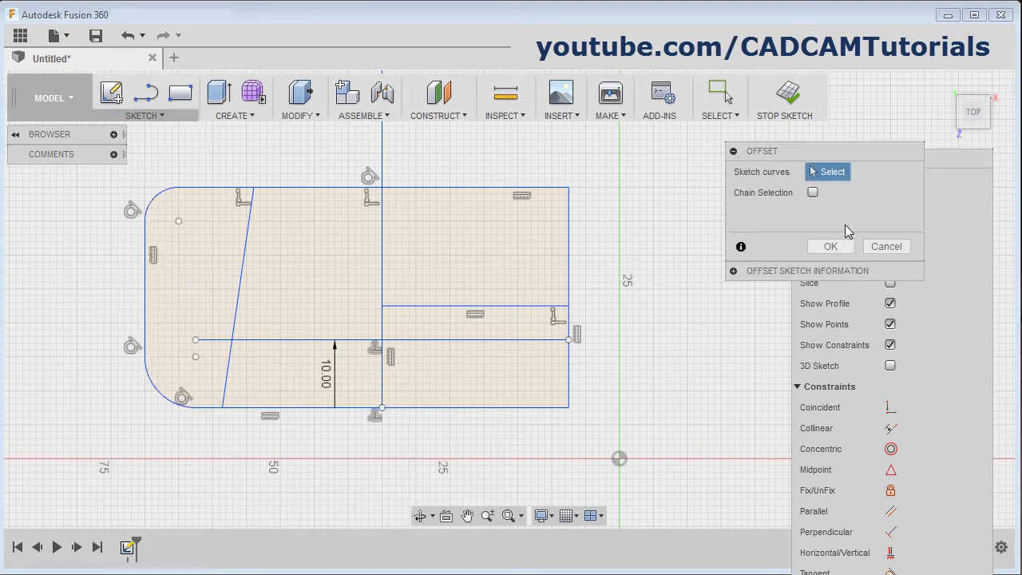
click(813, 192)
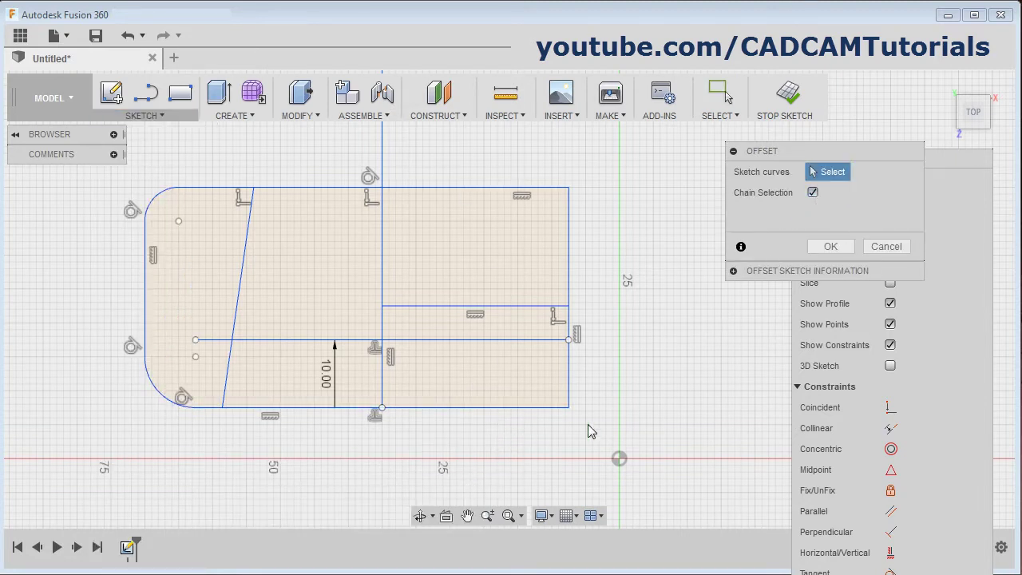
click(481, 407)
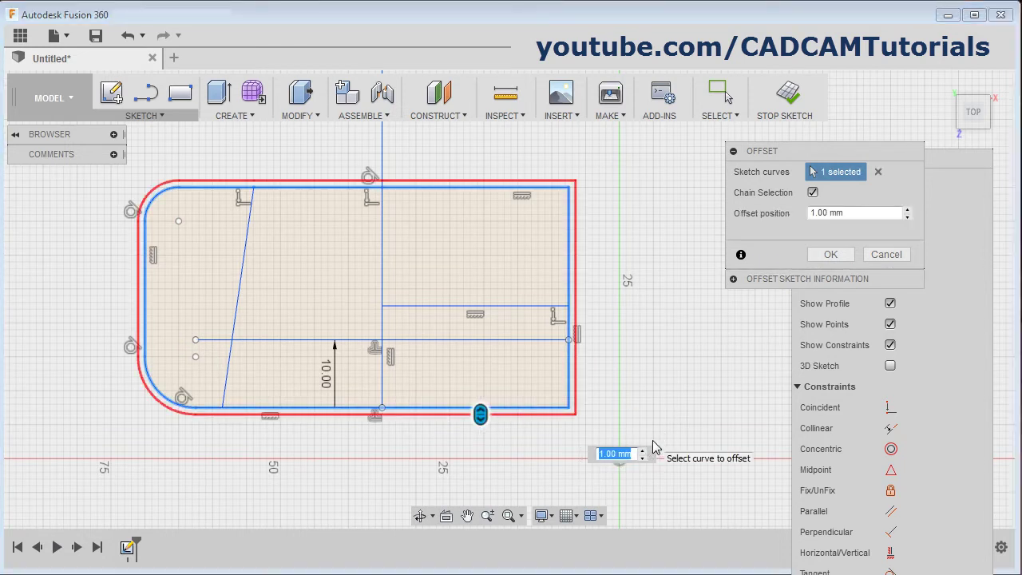
text(5)
click(830, 254)
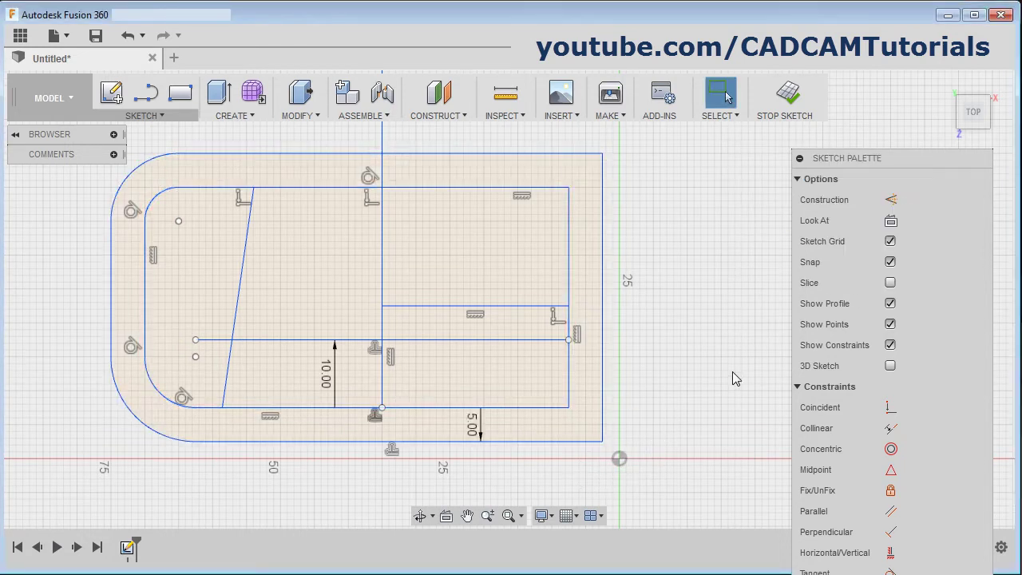
click(143, 116)
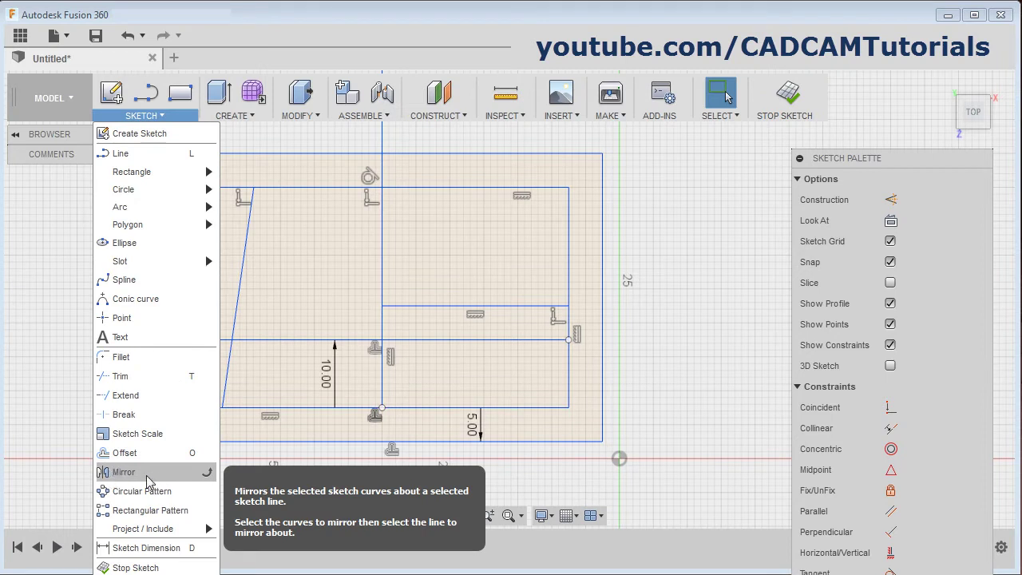
Draw a dashed construction line vertically through the origin along the green axis.
click(645, 360)
scroll(479, 276, down, 3)
scroll(648, 343, down, 2)
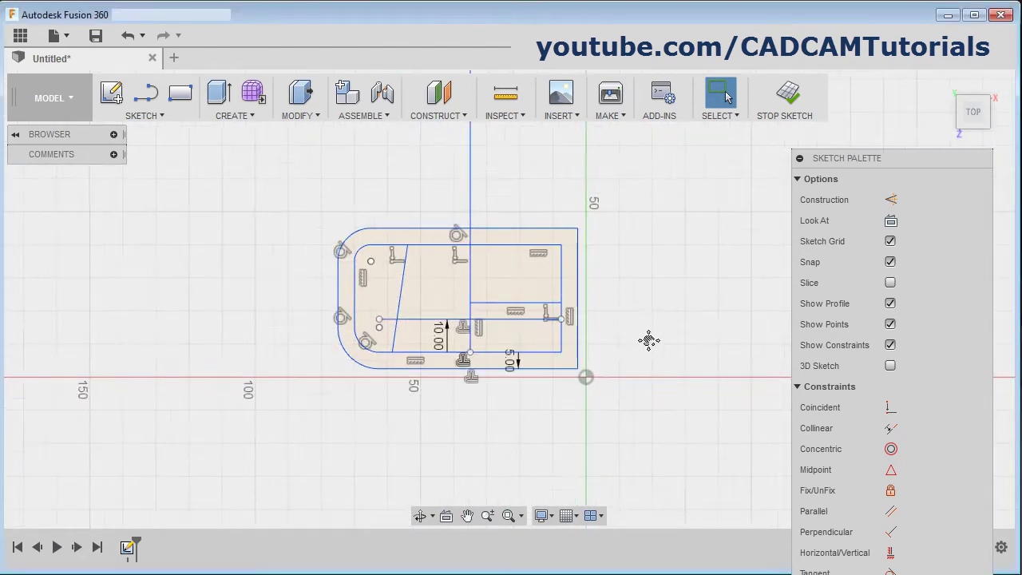
middle_drag(647, 342, 522, 333)
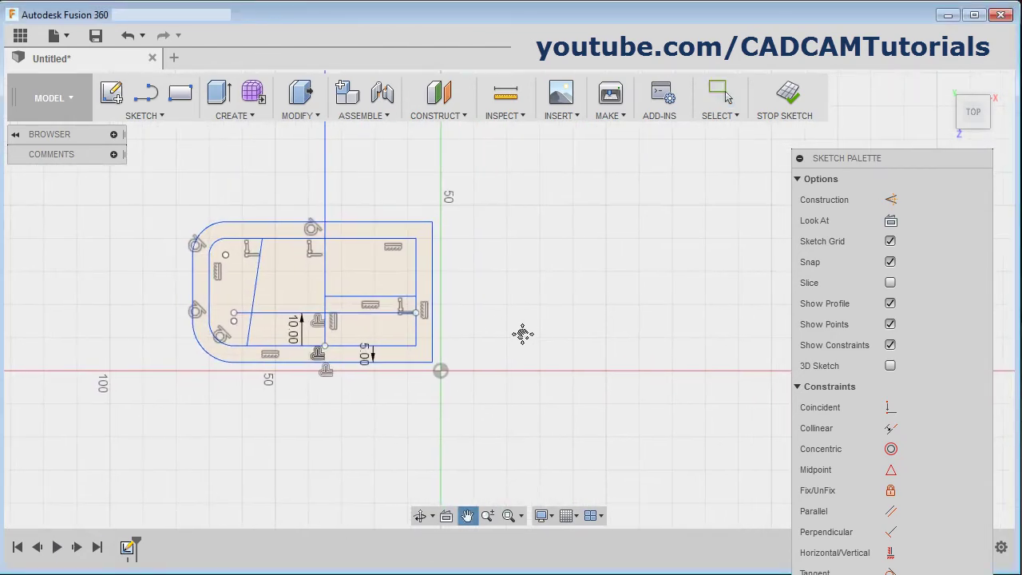
click(145, 105)
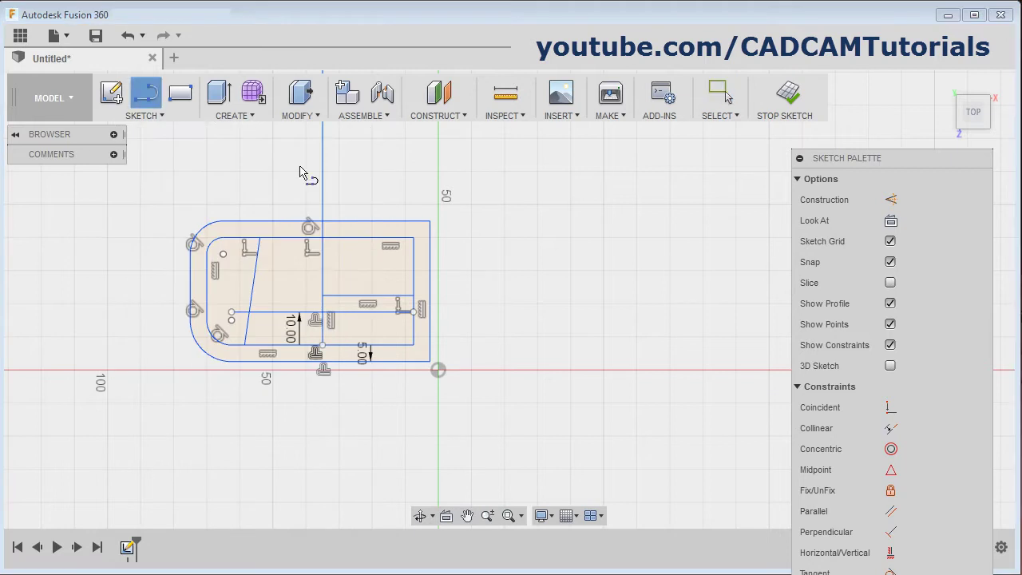
click(892, 202)
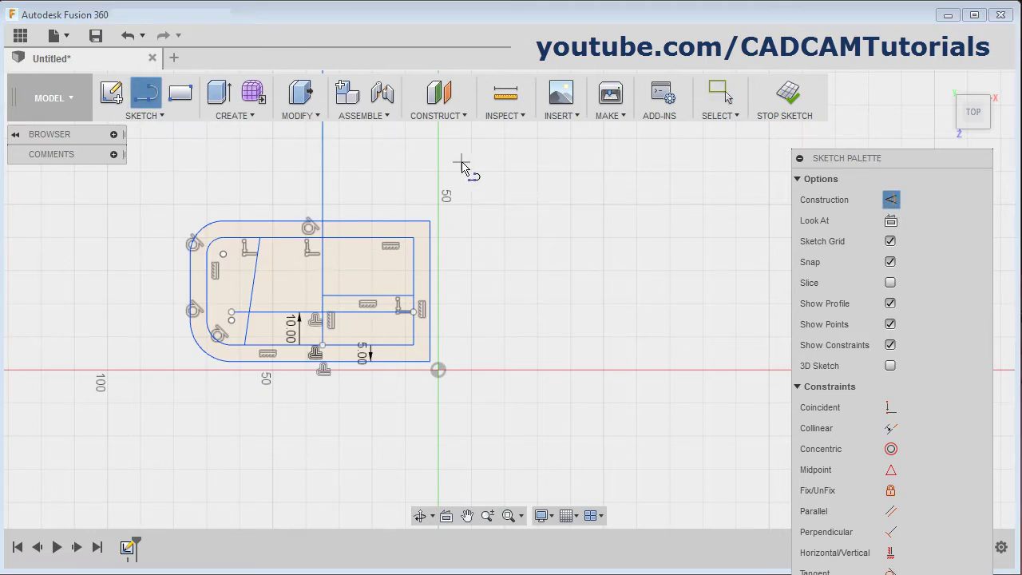
click(438, 171)
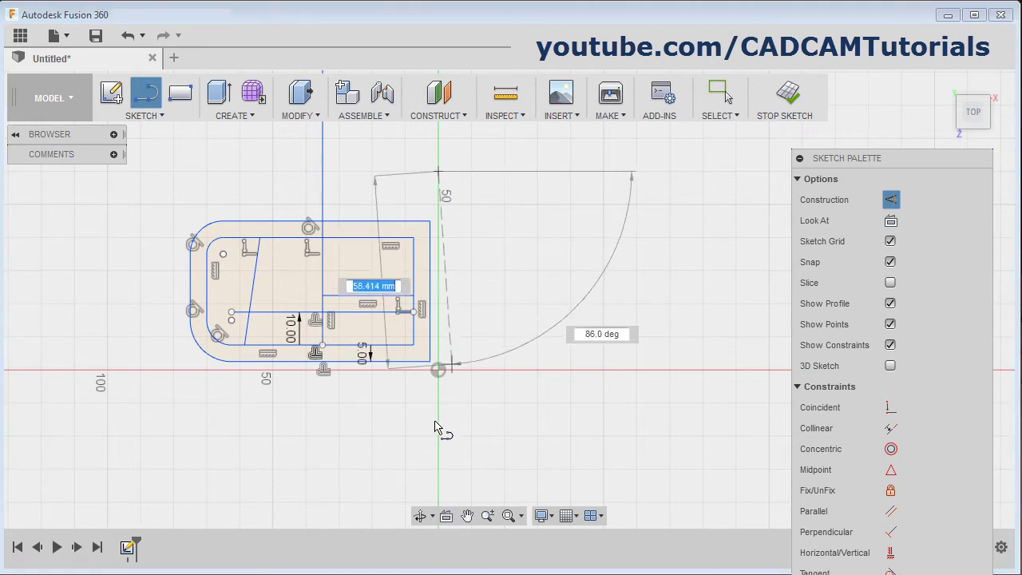
click(437, 449)
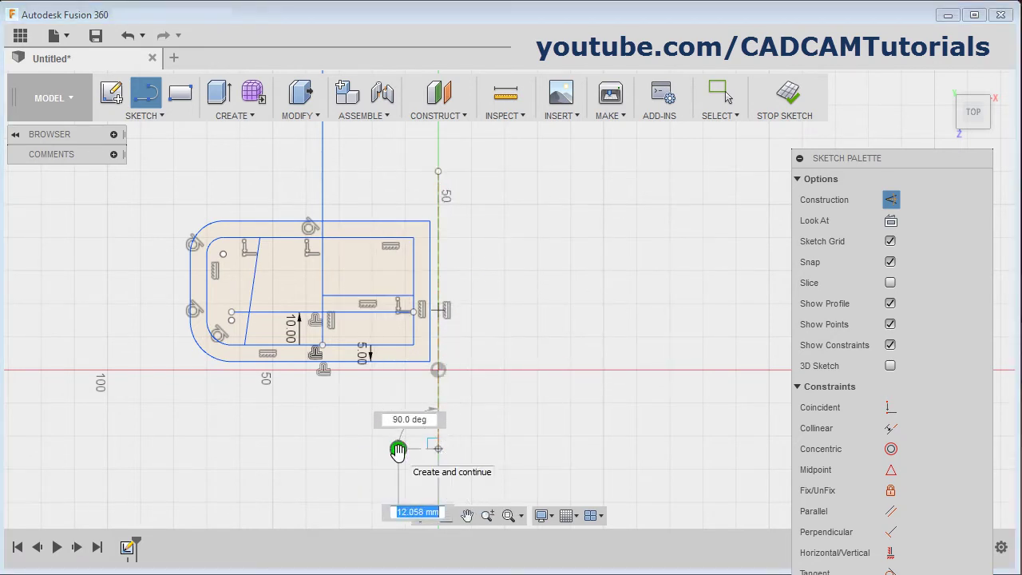
key(Escape)
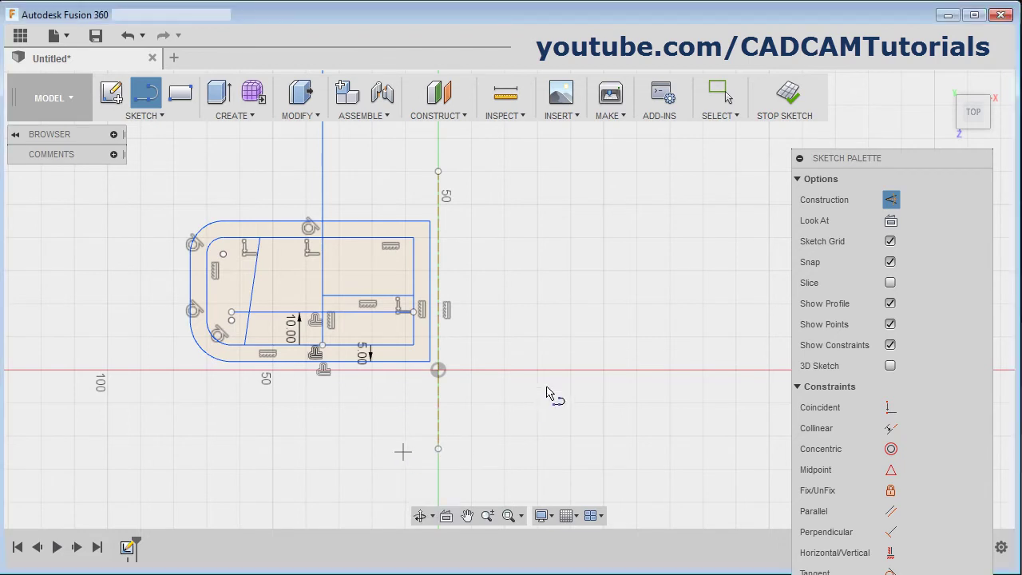
key(Escape)
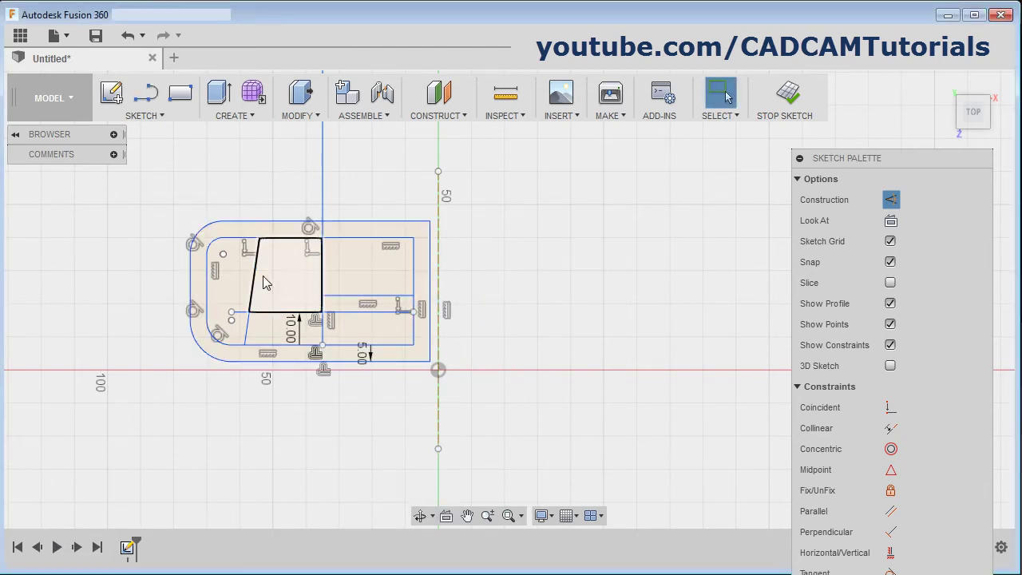
Mirror all 44 layout entities across the vertical construction line to form the right half.
click(157, 116)
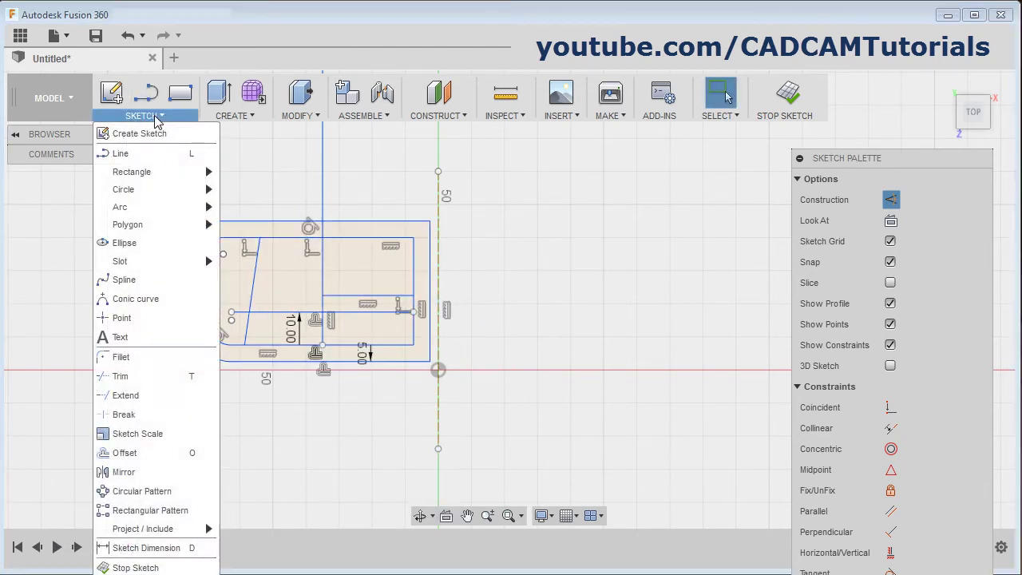
click(136, 471)
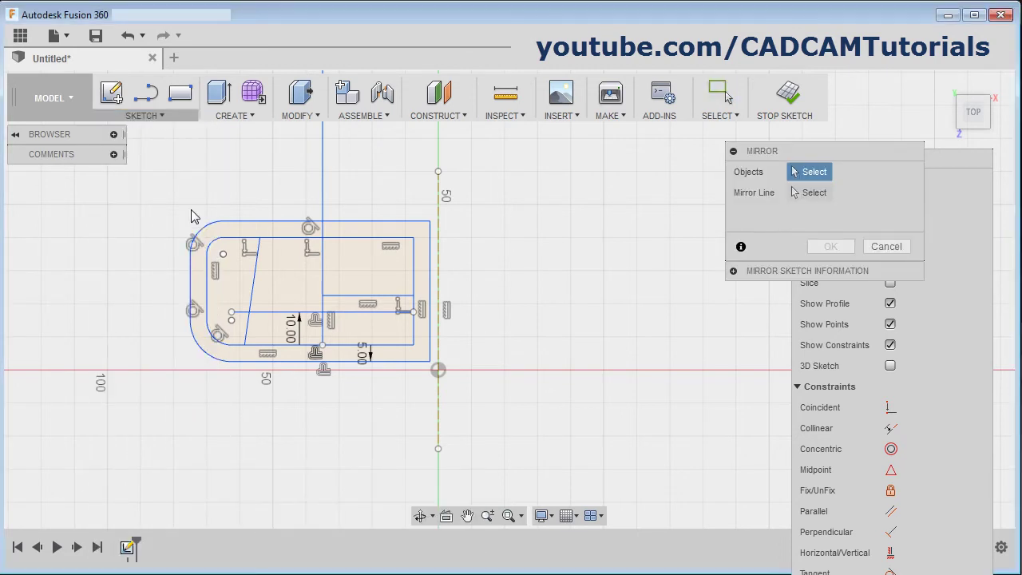
drag(157, 176, 436, 398)
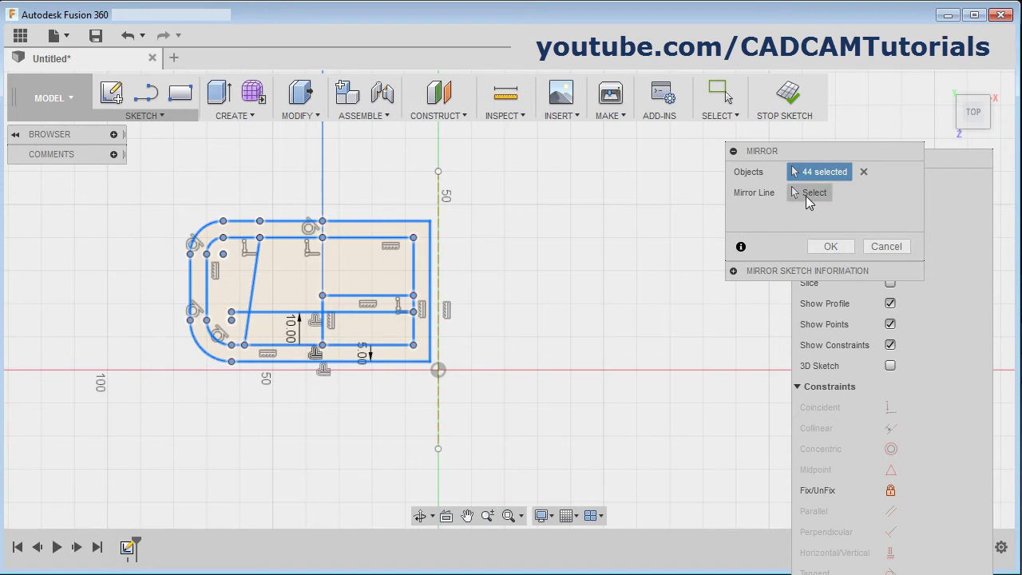
click(805, 194)
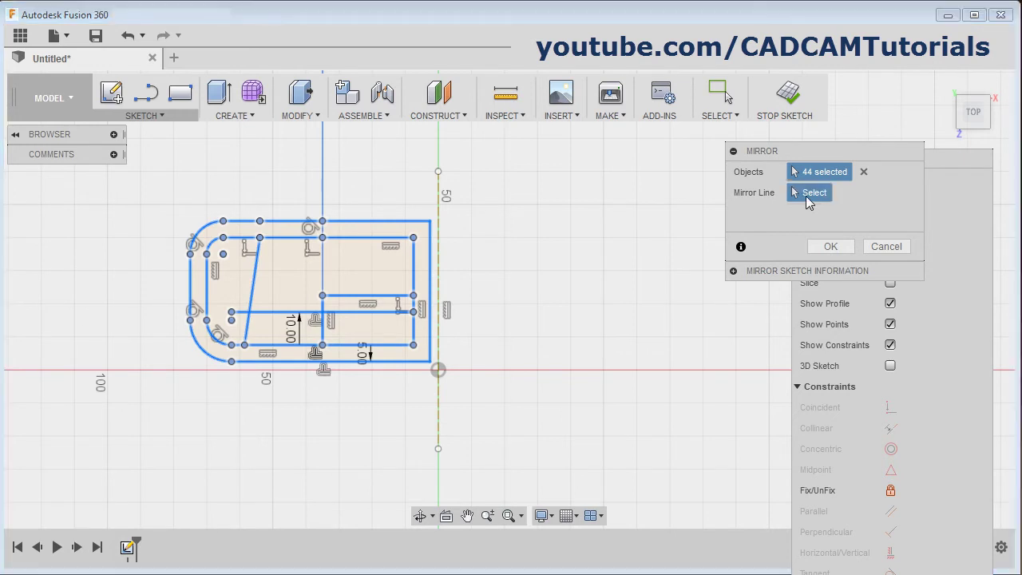
click(439, 271)
click(832, 246)
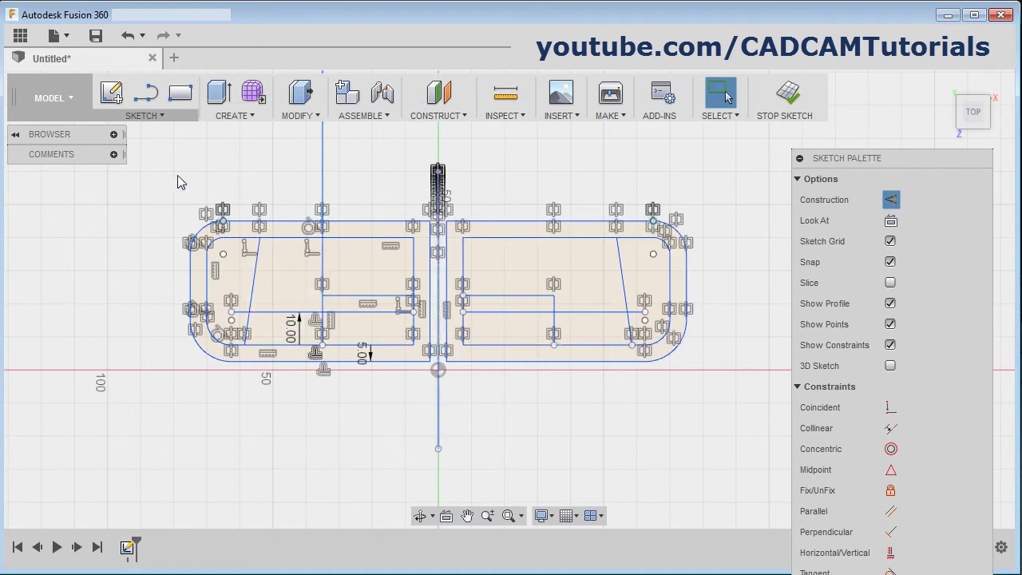
click(151, 116)
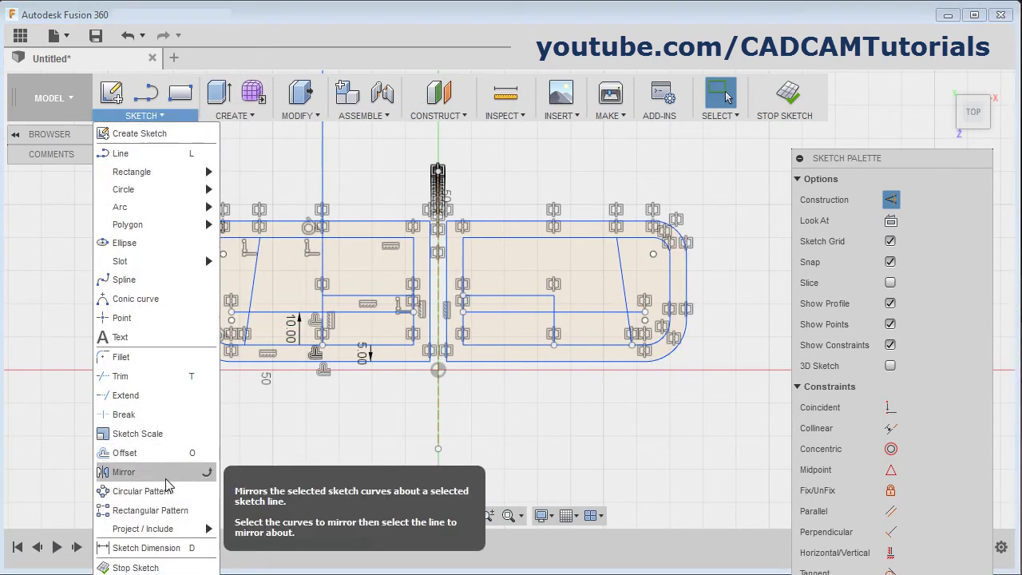
Draw a large construction circle below the layout, centred left of the axis.
mouse_move(382, 451)
middle_down()
mouse_move(461, 222)
mouse_move(479, 248)
middle_up()
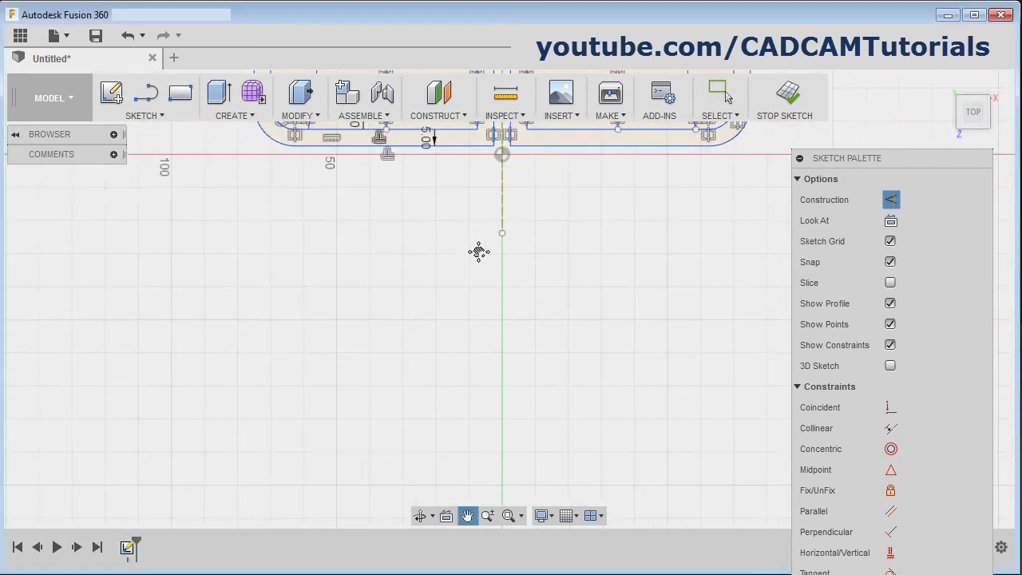
click(152, 117)
mouse_move(193, 198)
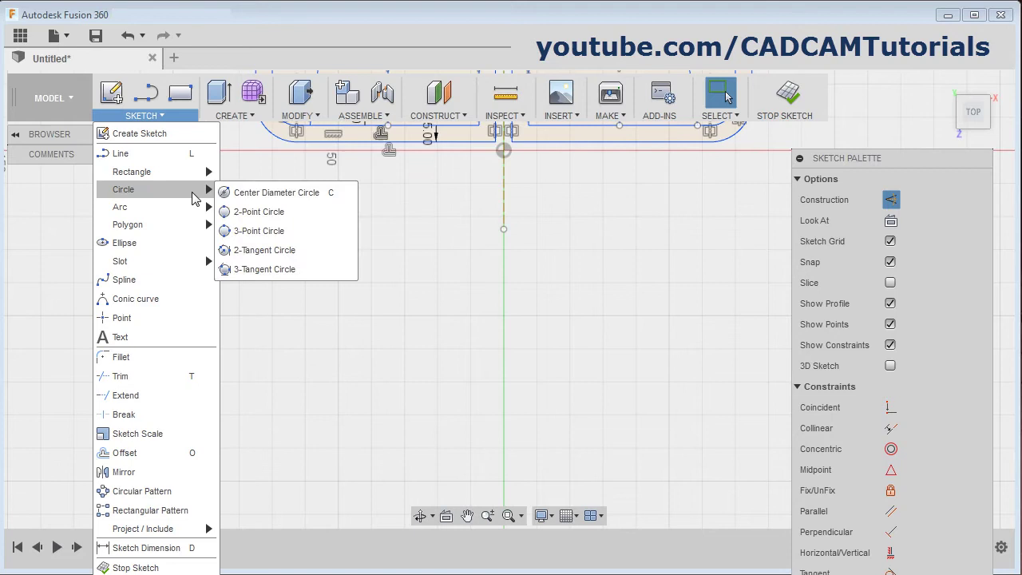
click(271, 192)
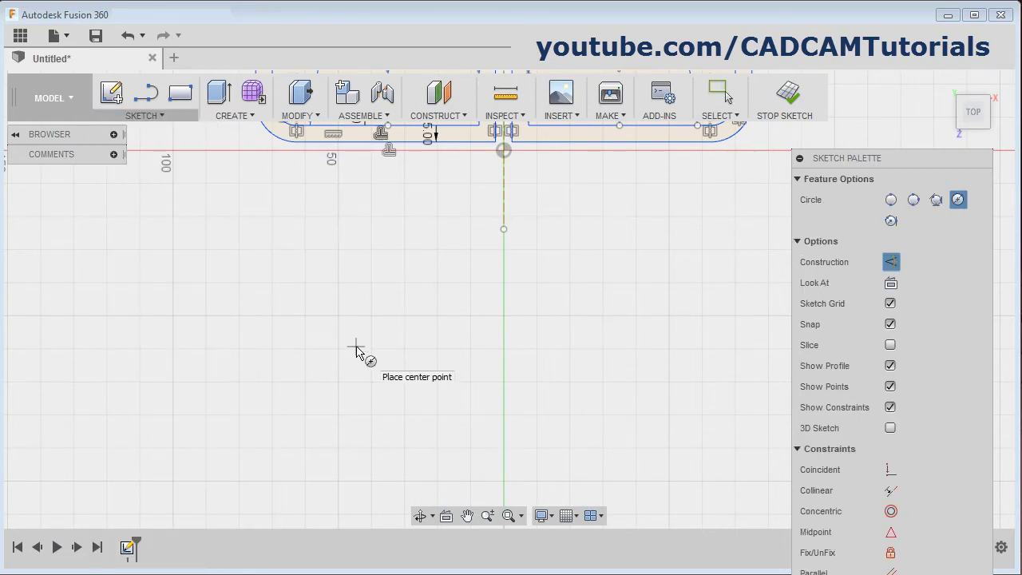
click(356, 346)
click(484, 365)
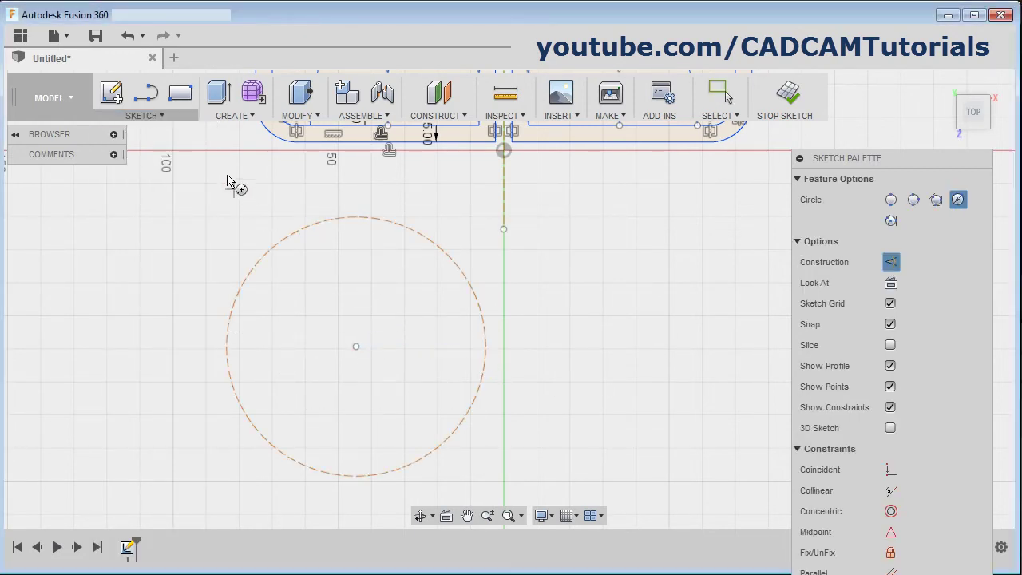
Add a solid circle about 17 mm across, centred on the construction circle's left edge.
click(226, 347)
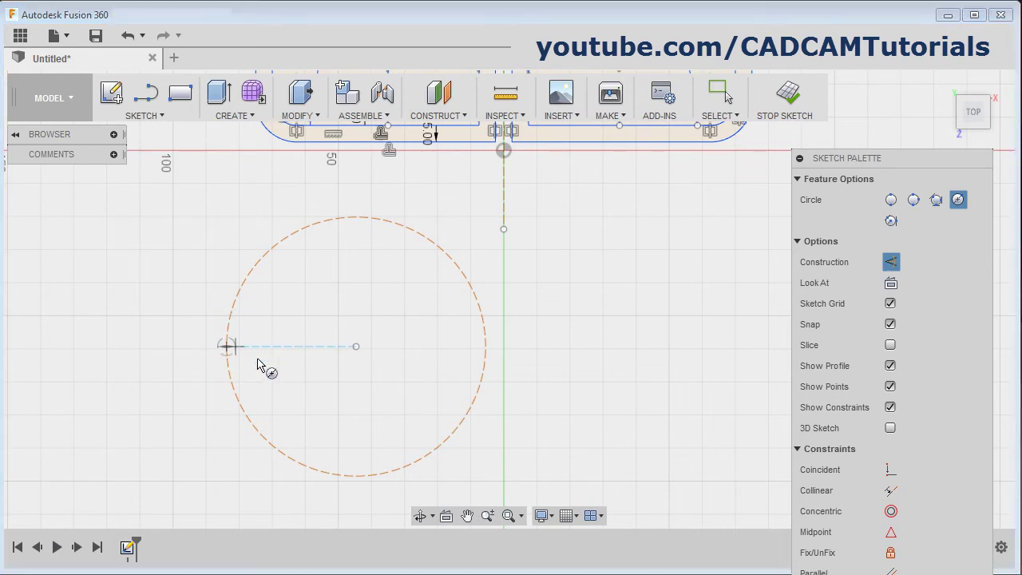
click(892, 264)
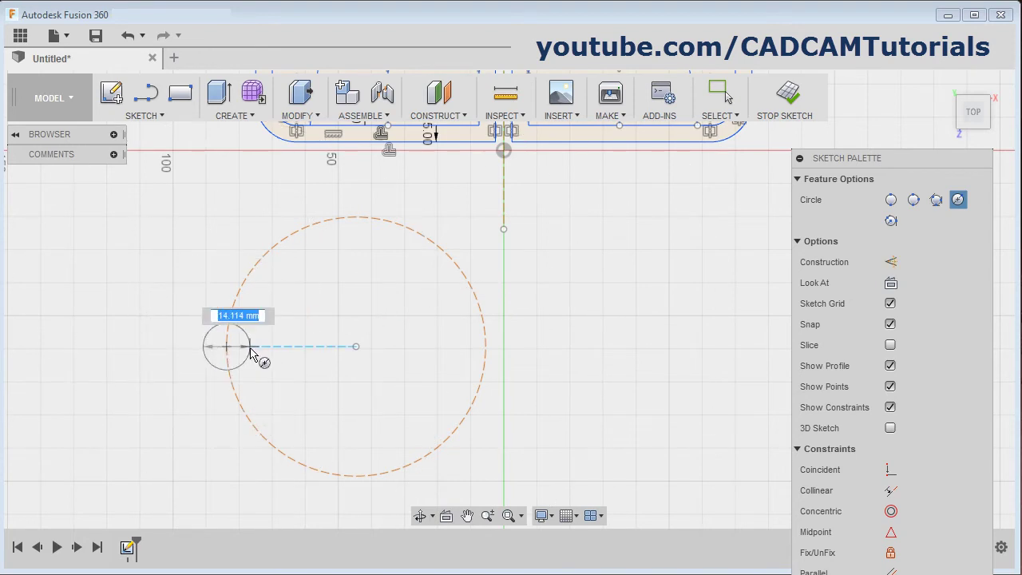
click(250, 354)
key(Escape)
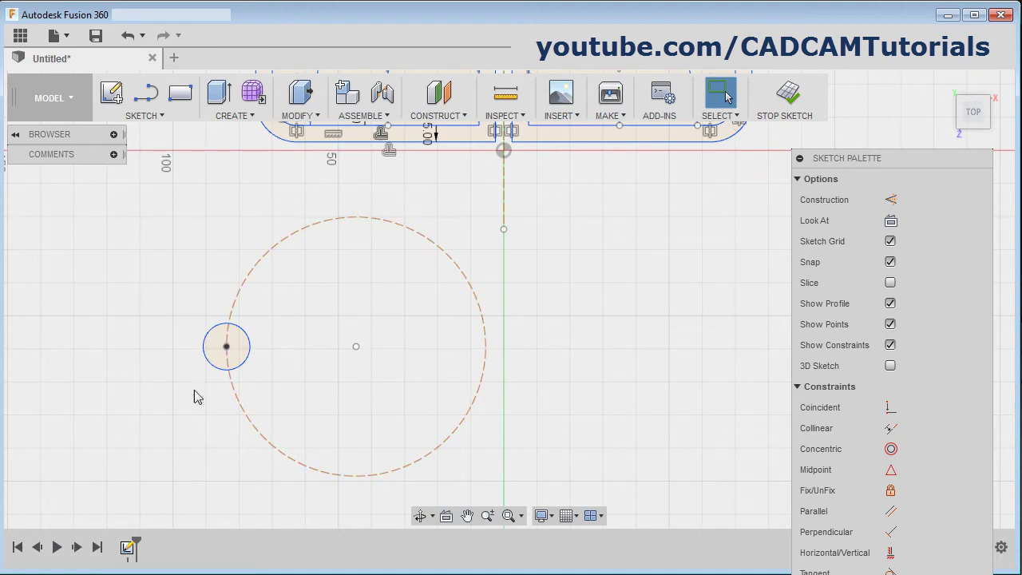
Circular-pattern the small circle around the dashed circle's centre with 6 copies.
click(155, 115)
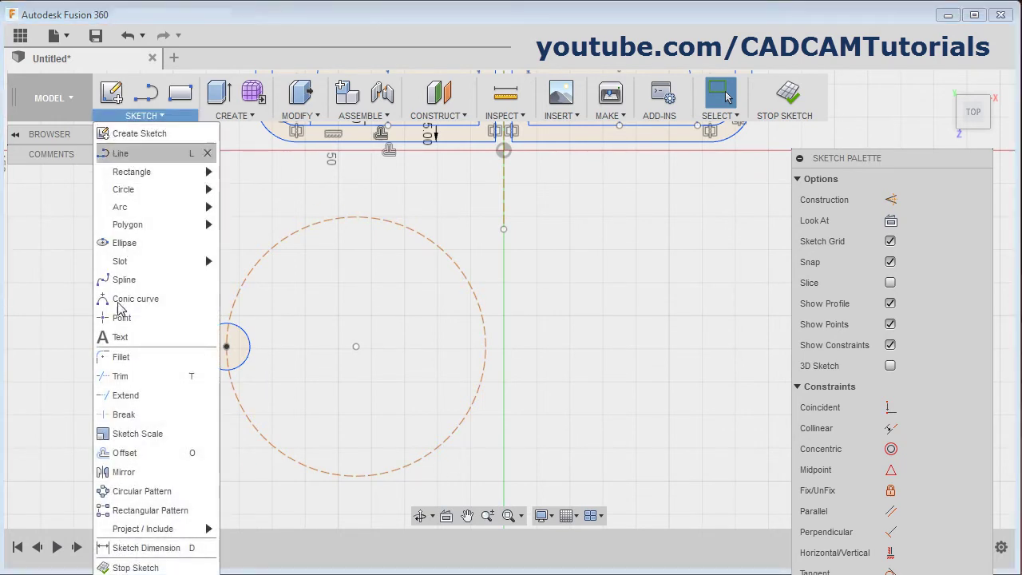
click(152, 491)
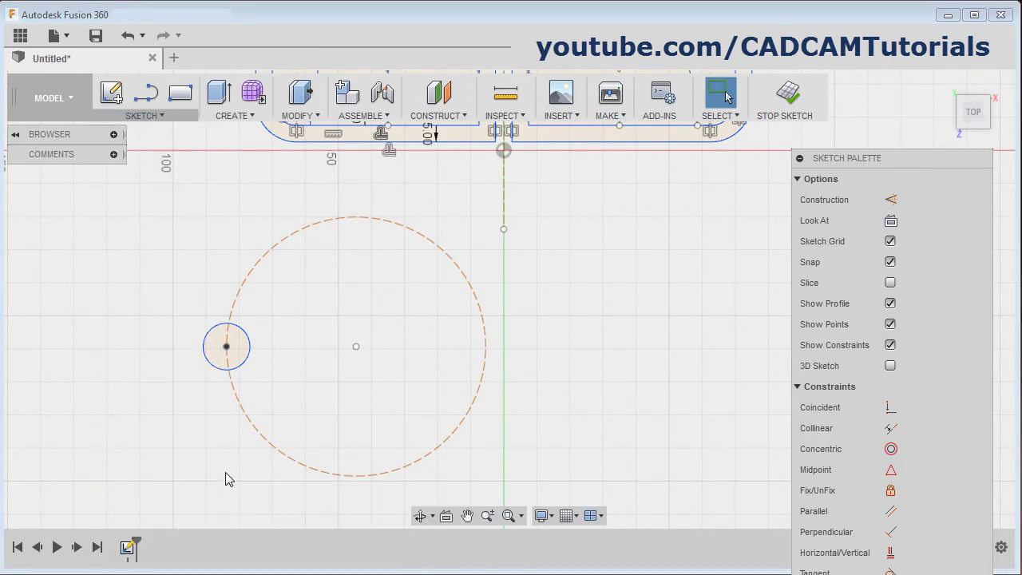
click(240, 367)
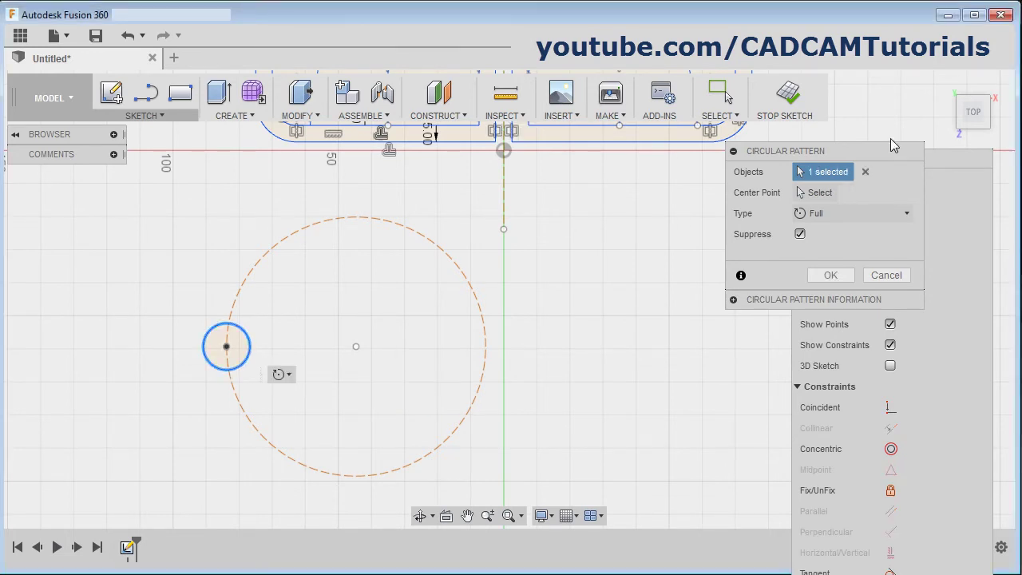
click(809, 198)
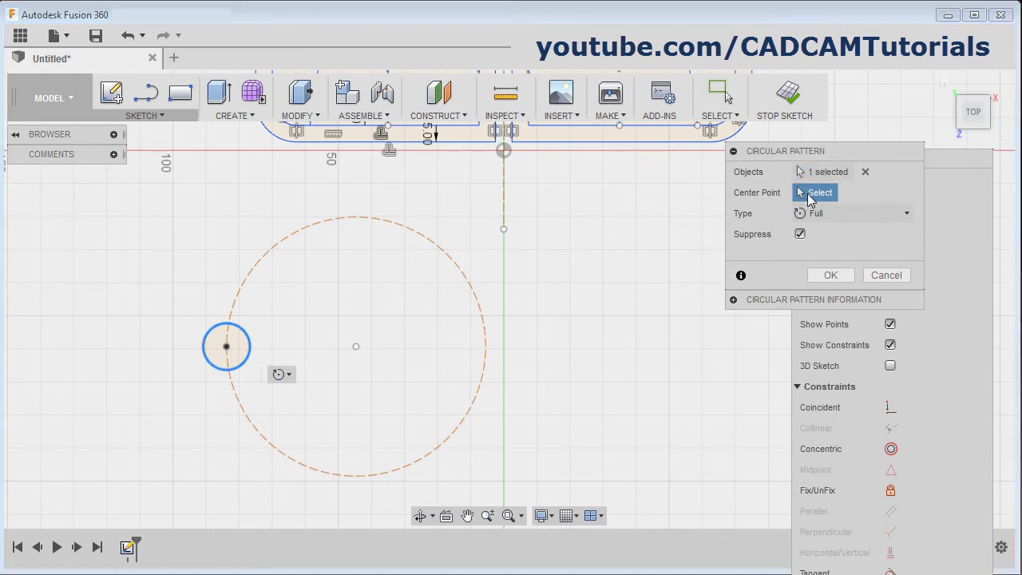
click(356, 346)
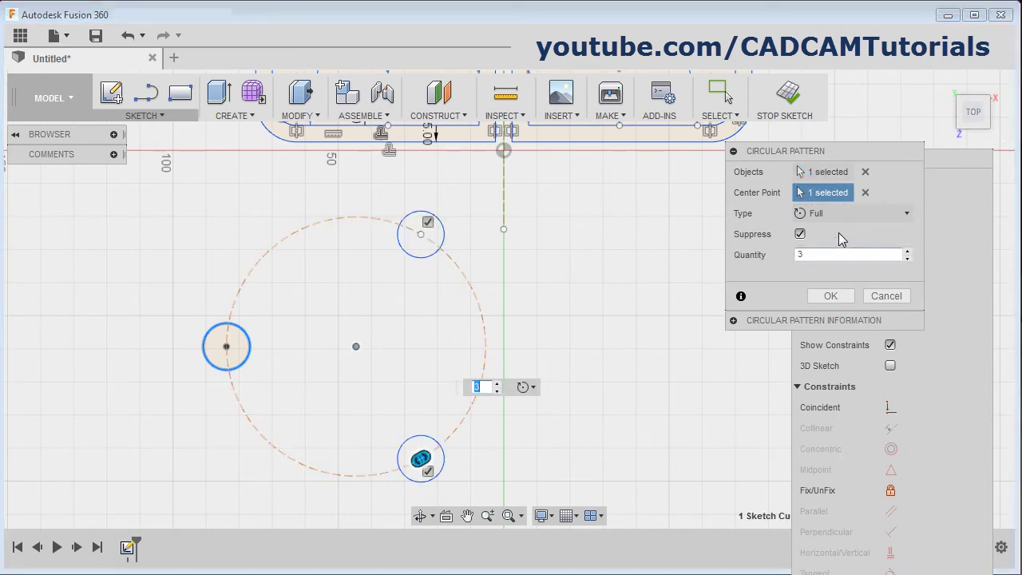
click(829, 255)
Switch the pattern type to Angle and change the total angle to -180.0 deg.
click(910, 215)
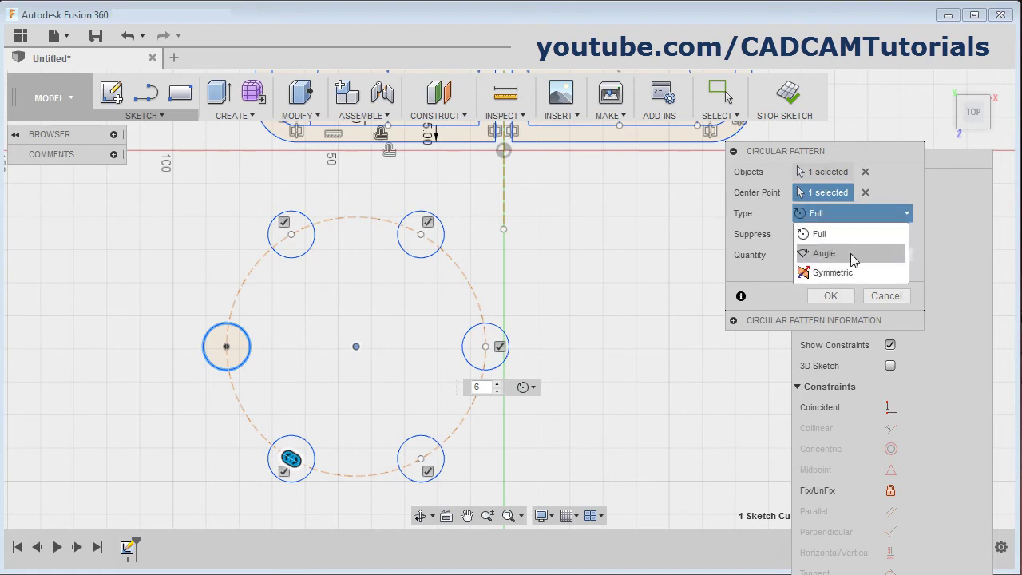
click(838, 253)
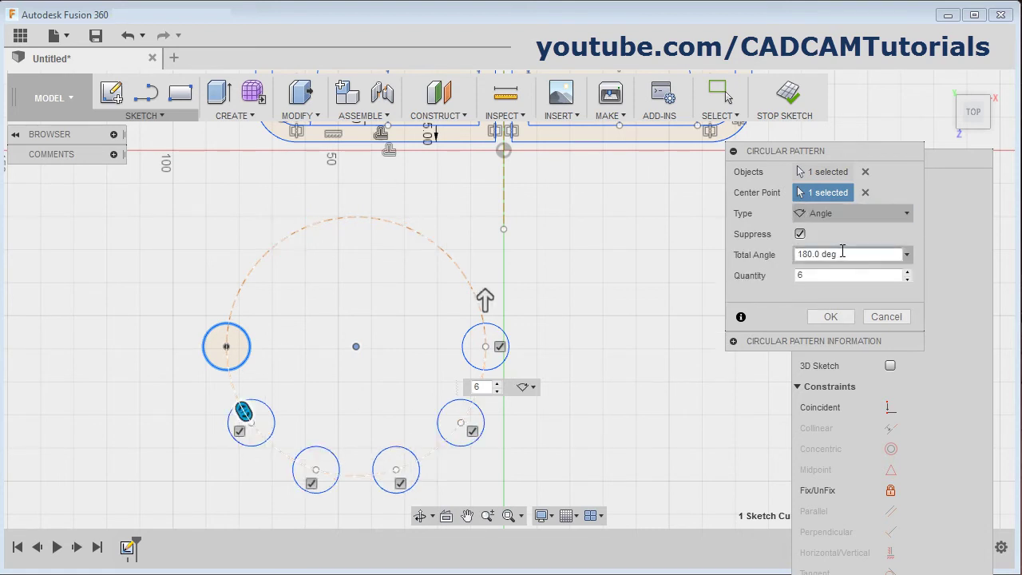
triple_click(878, 255)
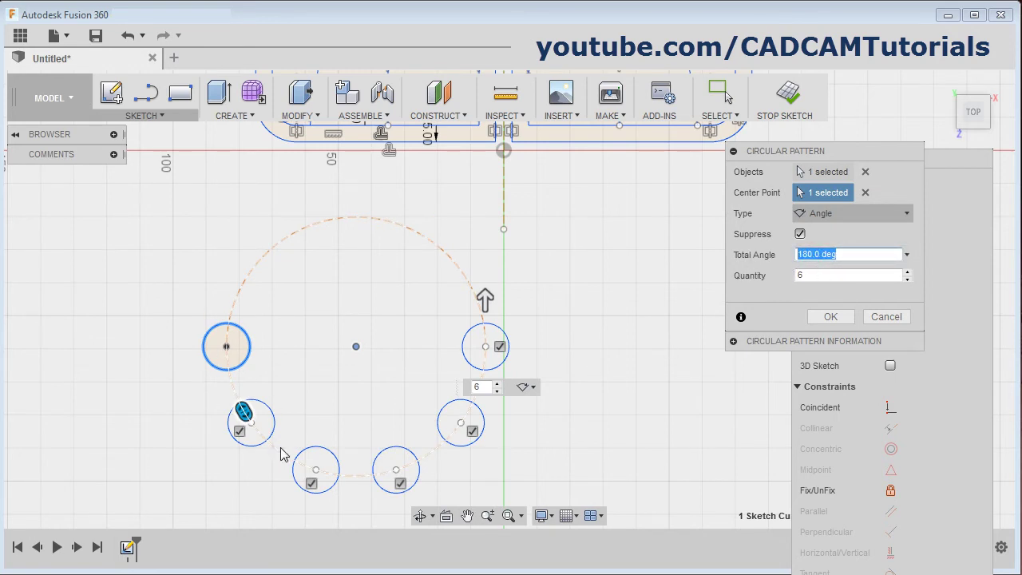
click(808, 253)
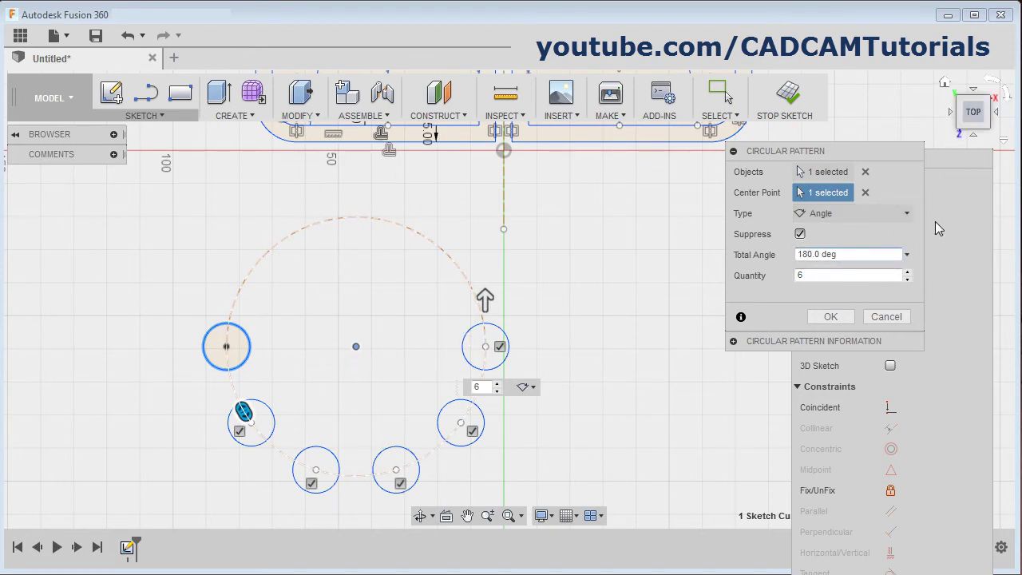
text(-)
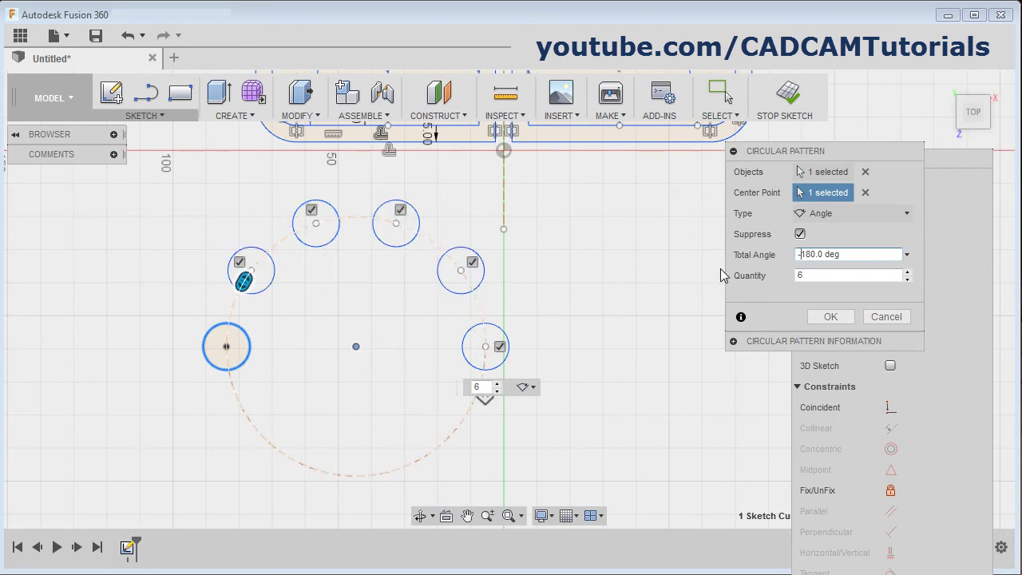
click(835, 213)
click(794, 308)
click(847, 213)
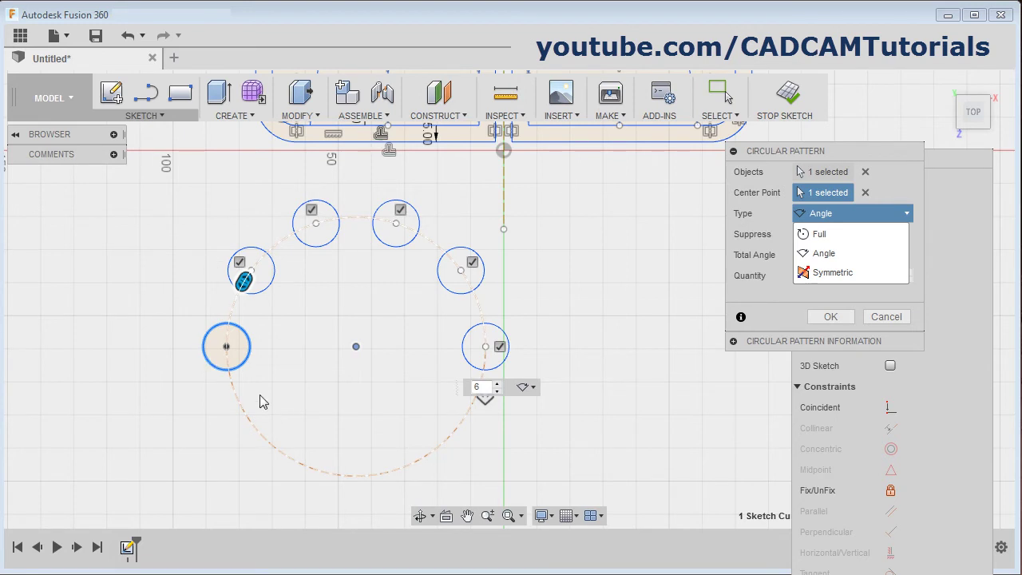
Set the pattern quantity to 7 and make it a Full circle.
click(830, 272)
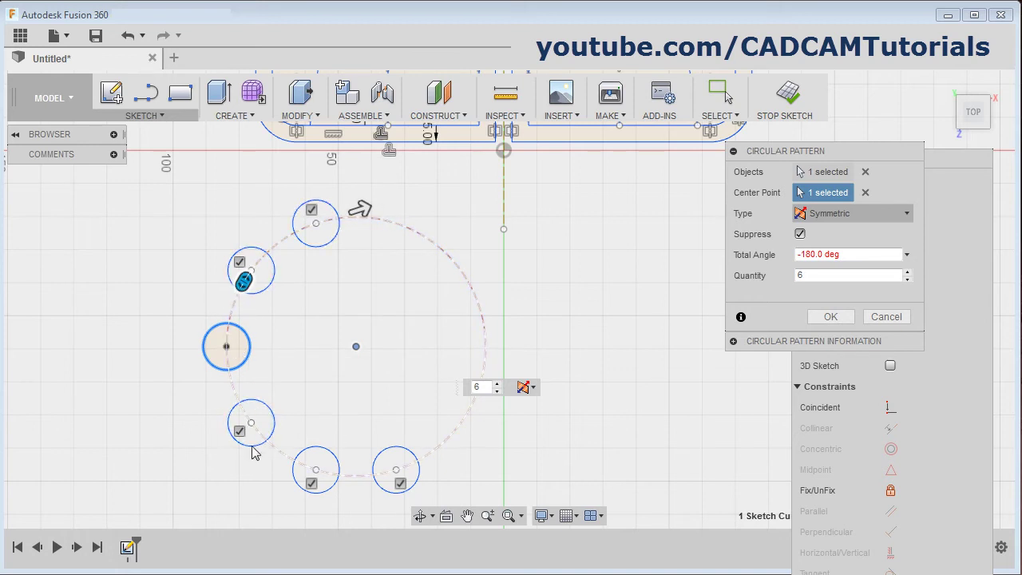
drag(811, 277, 786, 285)
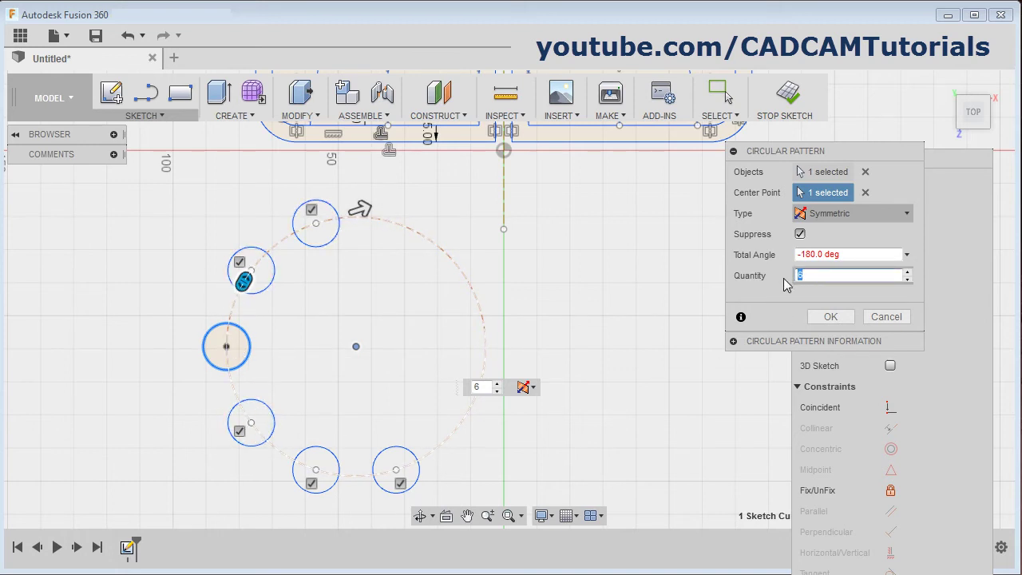
text(7)
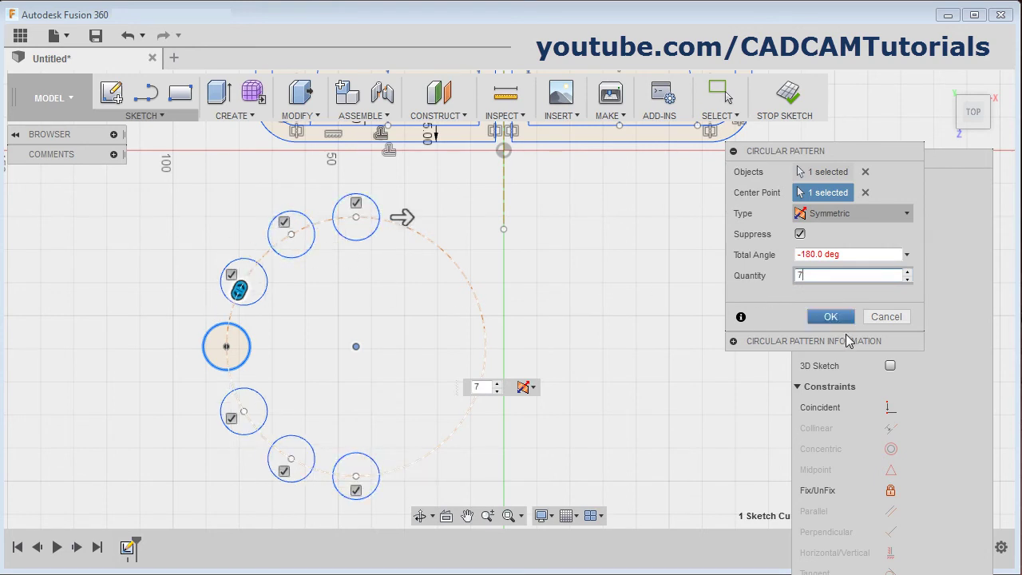
click(860, 212)
click(830, 231)
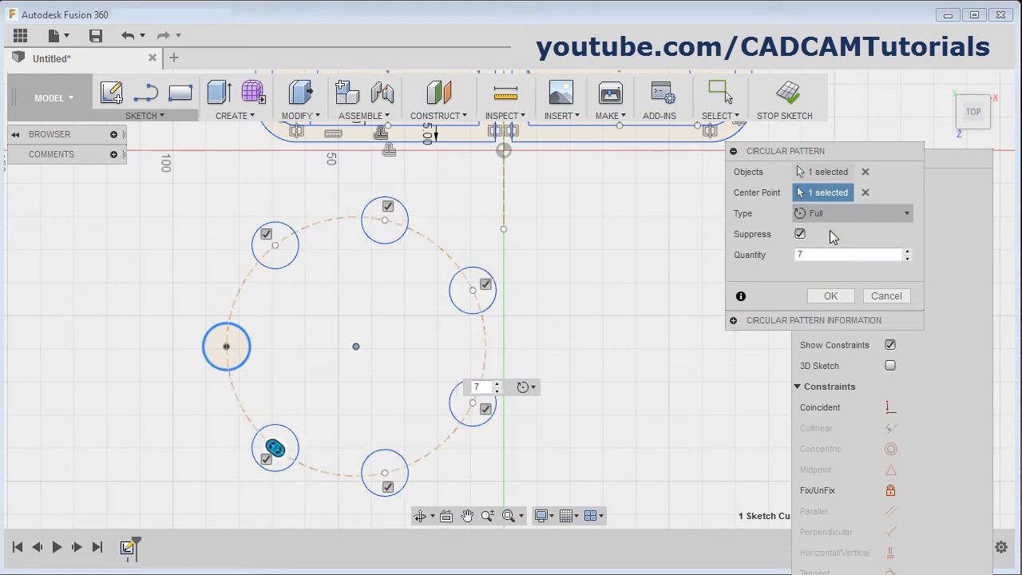
Suppress the top and lower-left copies and apply the circular pattern.
click(388, 206)
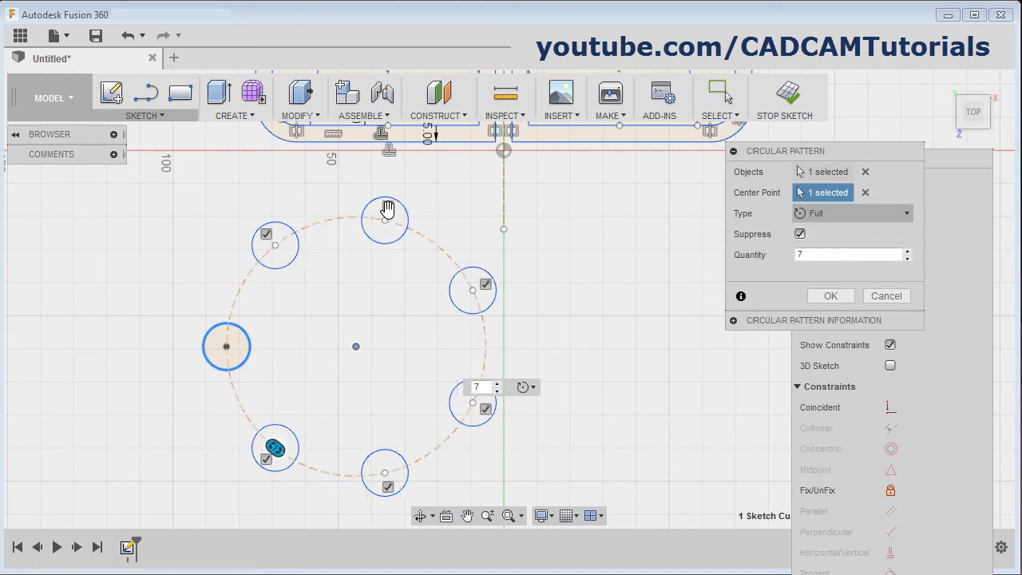
click(267, 458)
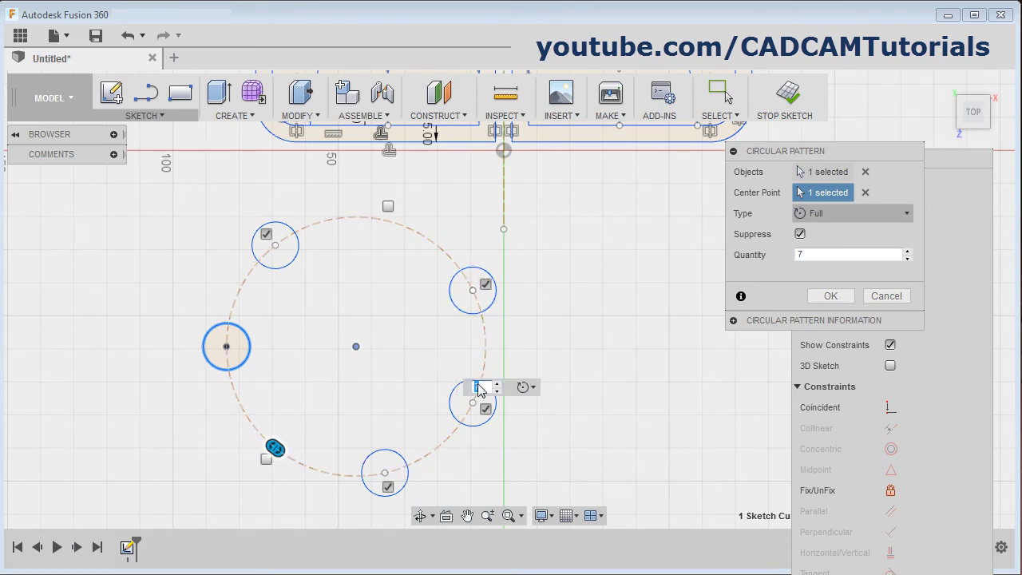
click(800, 235)
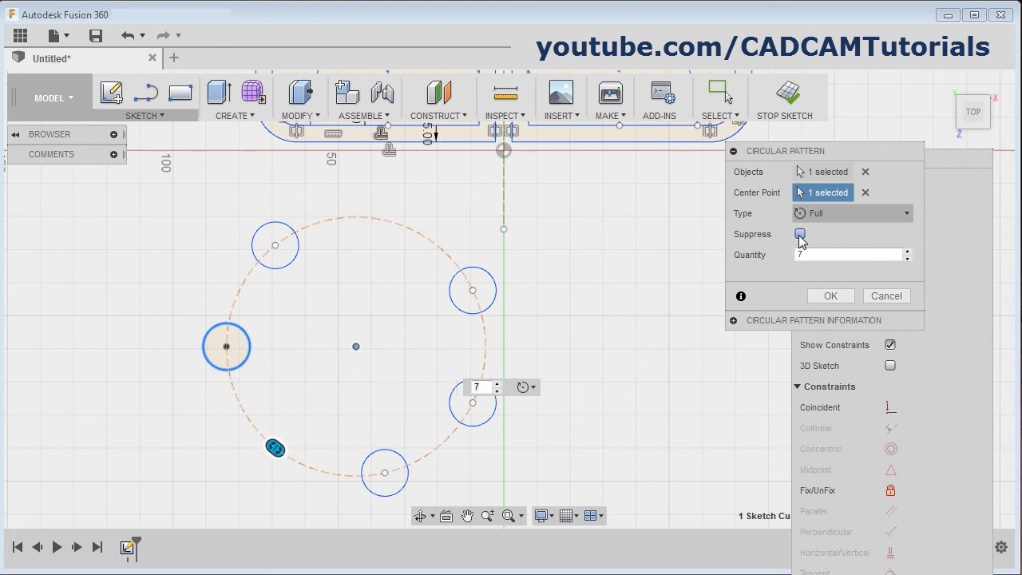
click(835, 297)
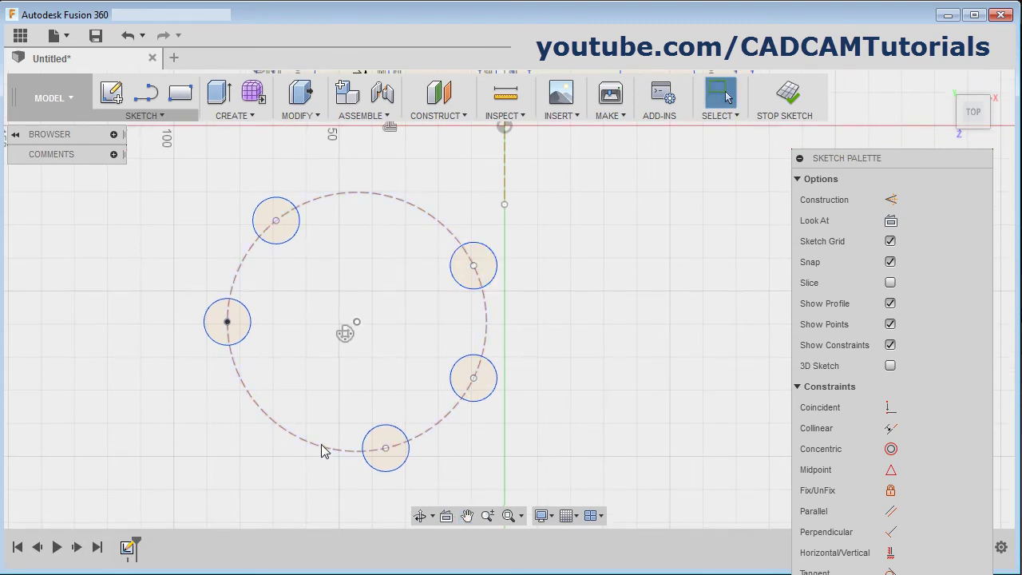
Restore the suppressed lower-left copy and change the pattern quantity to 8.
double_click(348, 343)
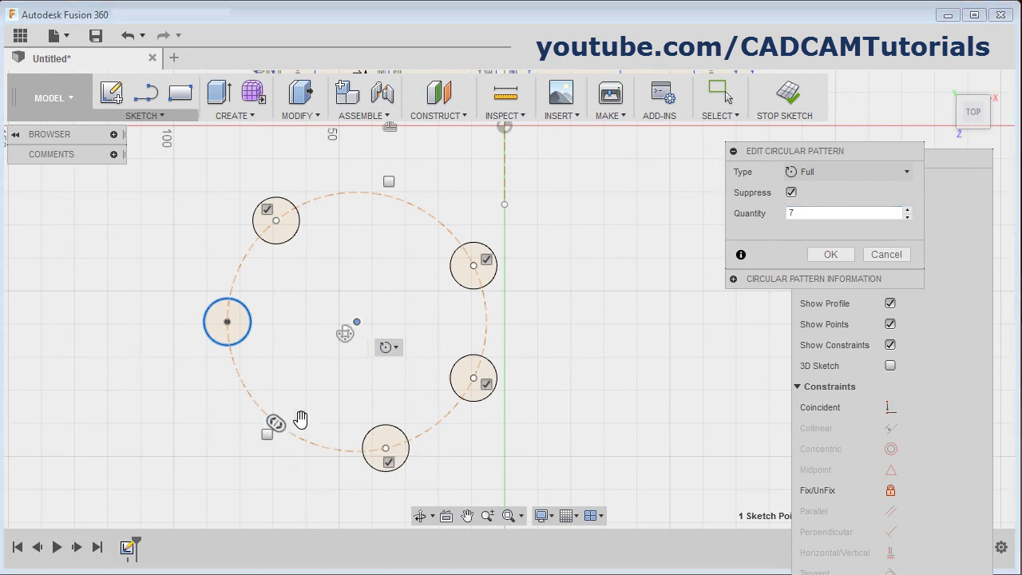
click(266, 434)
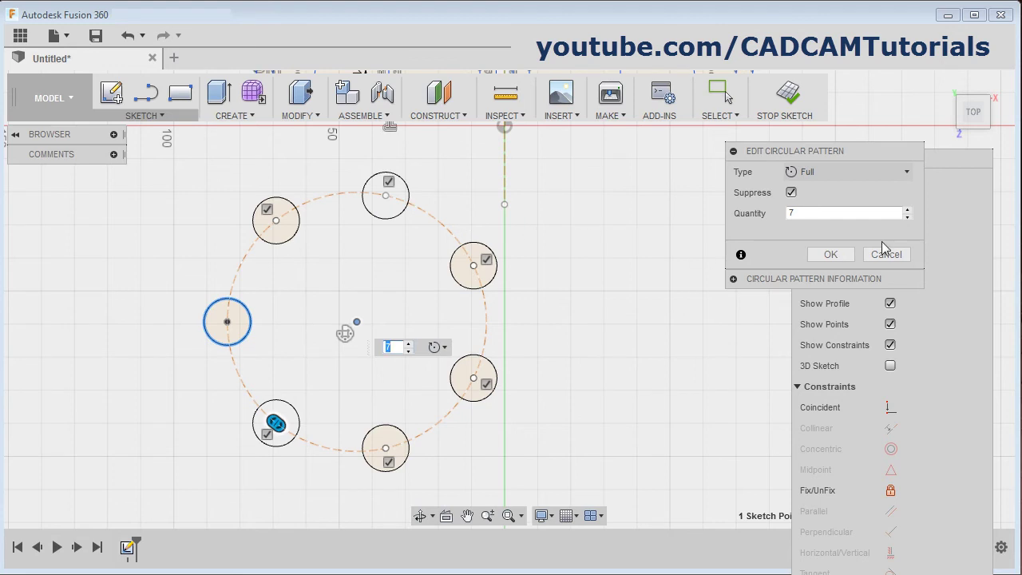
click(798, 213)
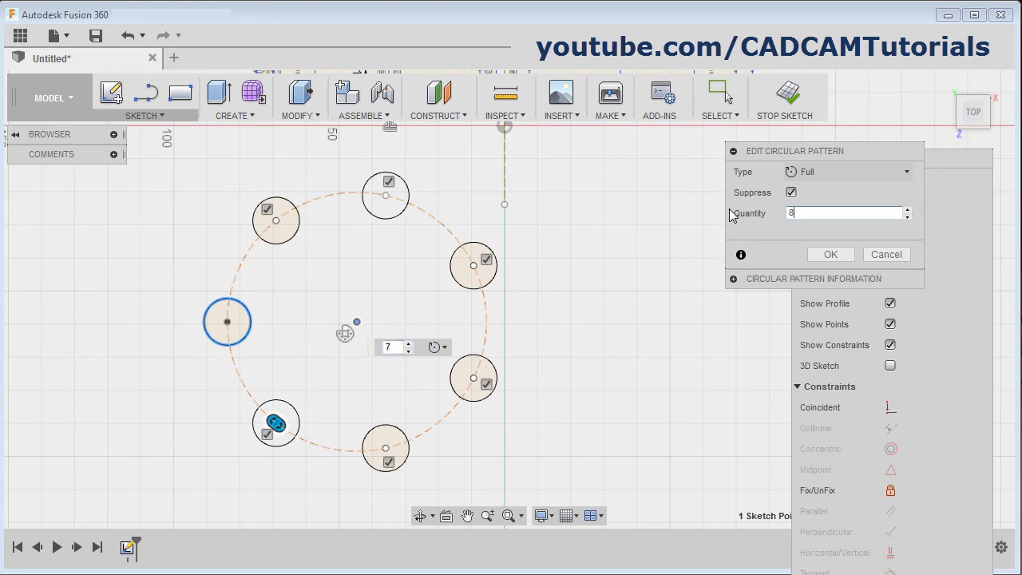
text(8)
click(838, 254)
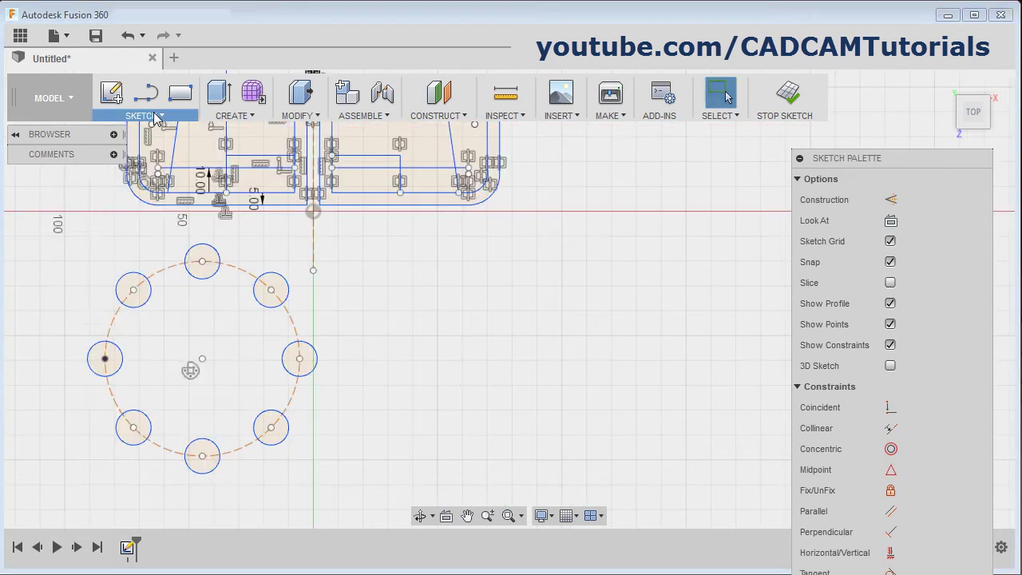
Draw a separate Ø15 mm circle in empty space below-right of the circular pattern.
click(157, 119)
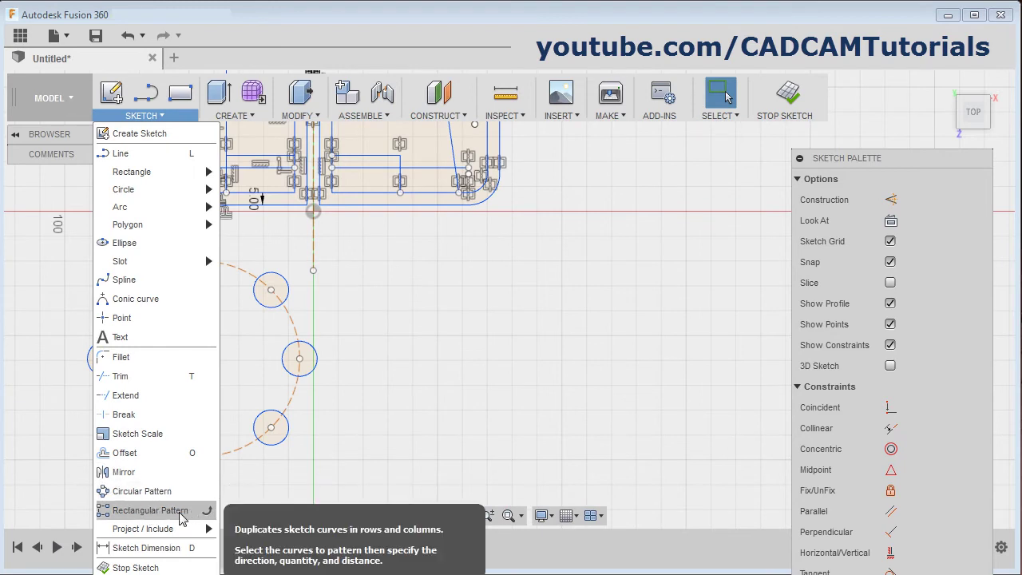
click(449, 369)
middle_drag(450, 370, 355, 341)
click(154, 118)
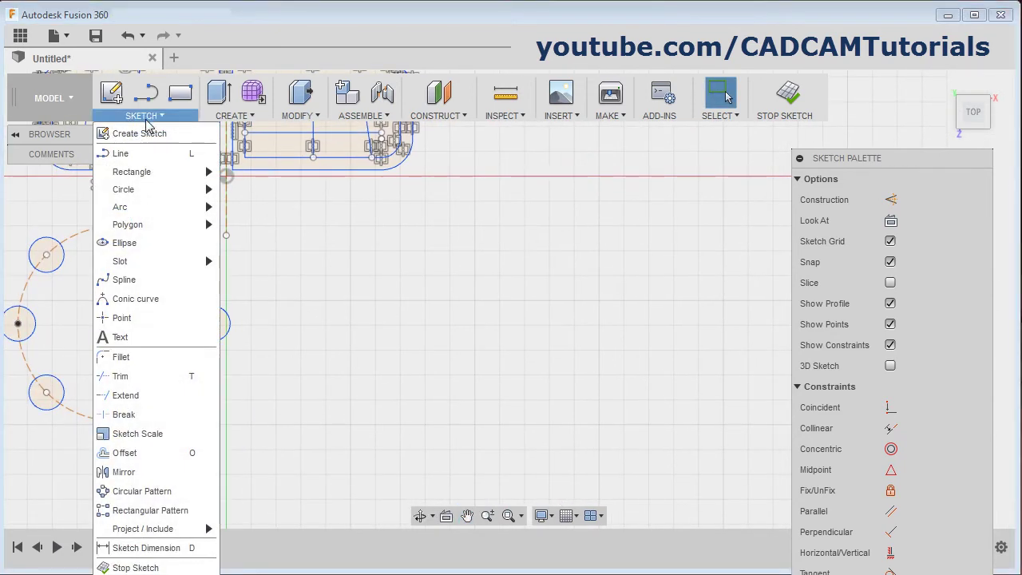
mouse_move(144, 189)
click(267, 200)
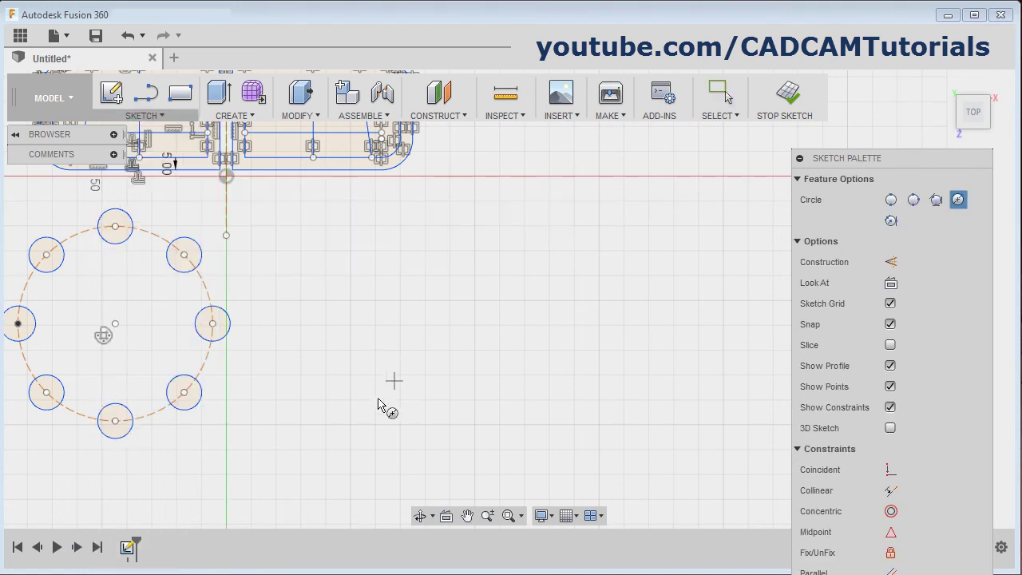
click(350, 399)
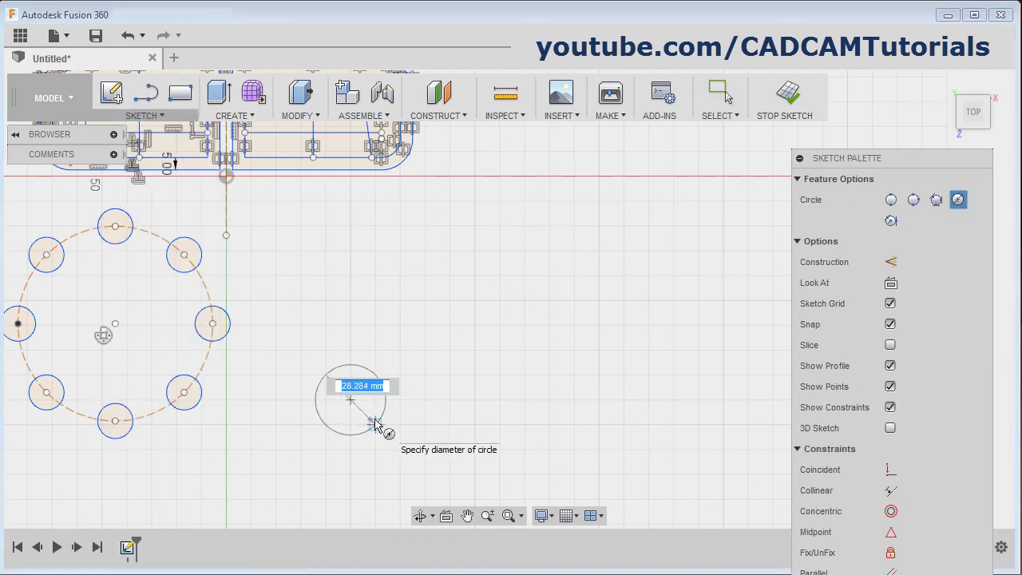
text(15)
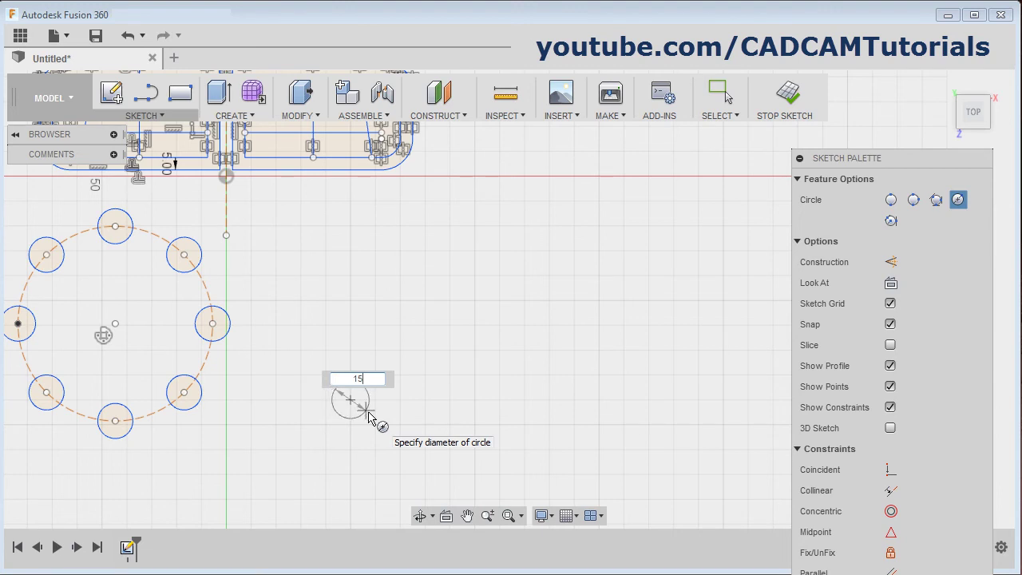
key(Tab)
key(Return)
middle_drag(392, 426, 210, 450)
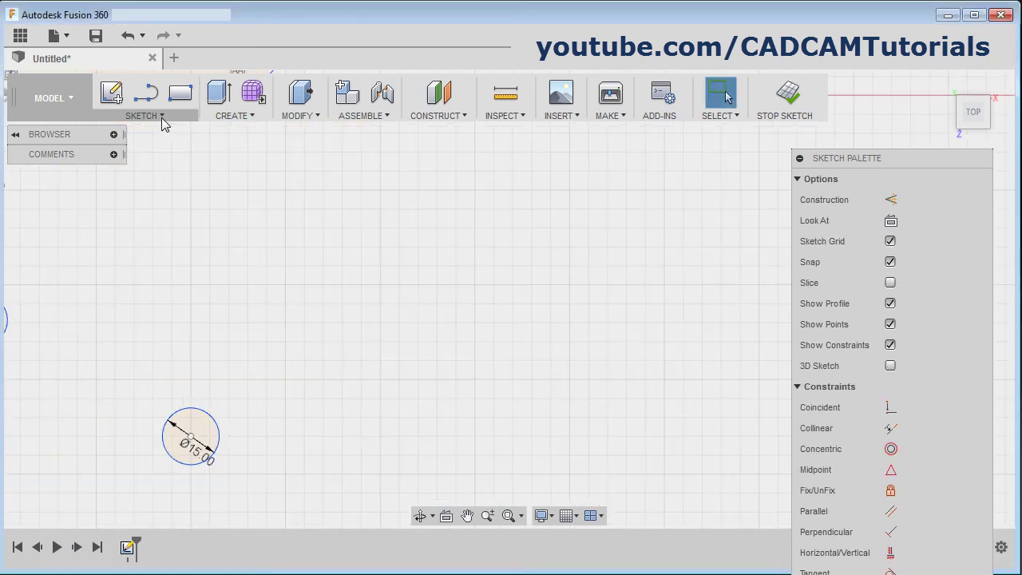
click(144, 116)
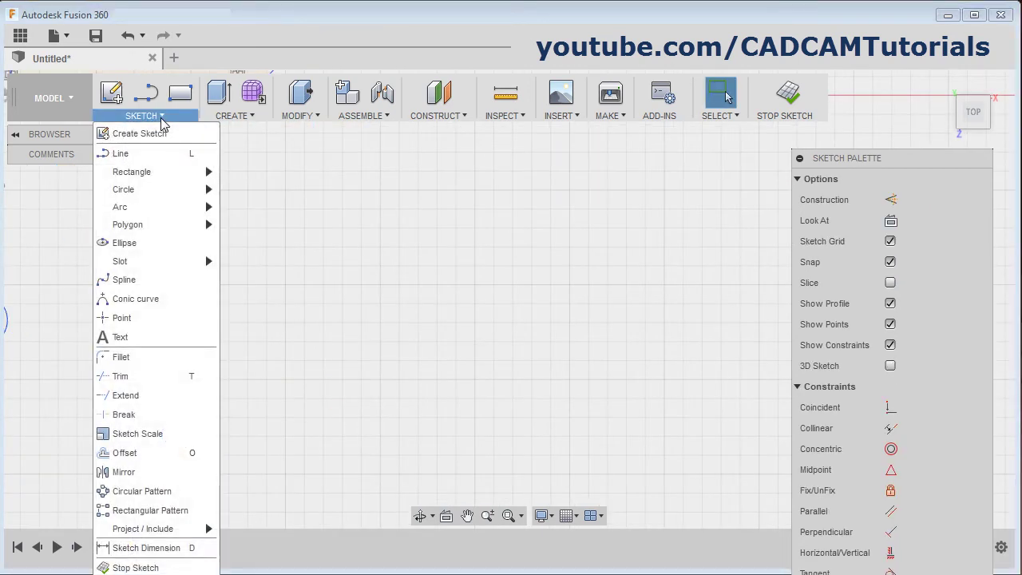
Rectangular-pattern the 15 mm circle with five copies across a 100 mm distance.
click(199, 510)
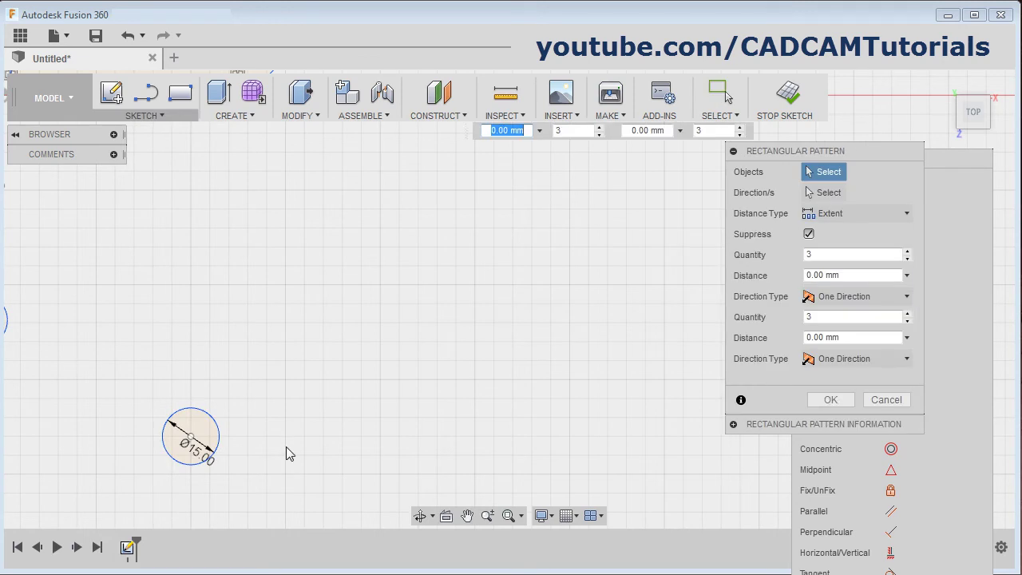
click(217, 431)
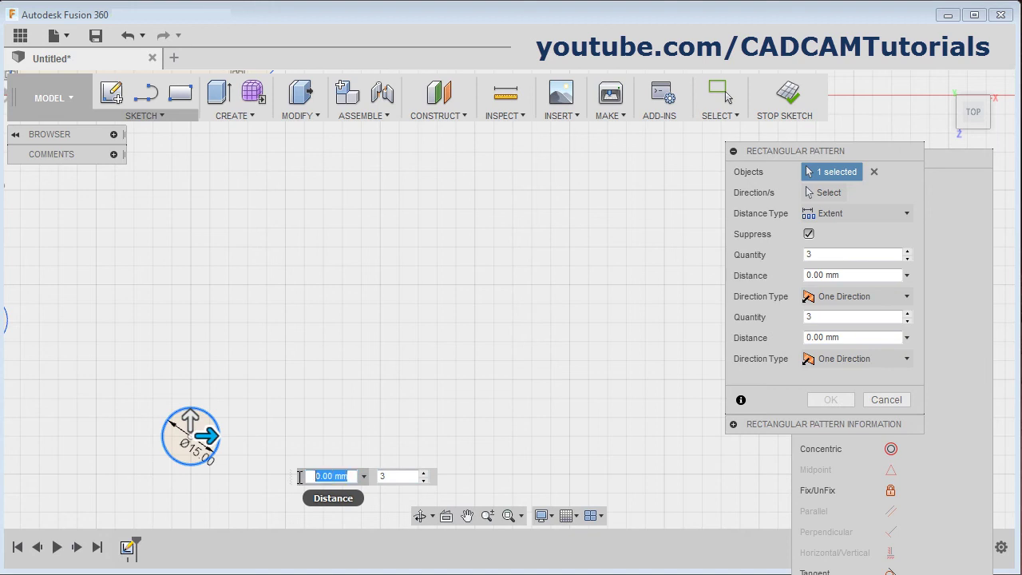
text(100)
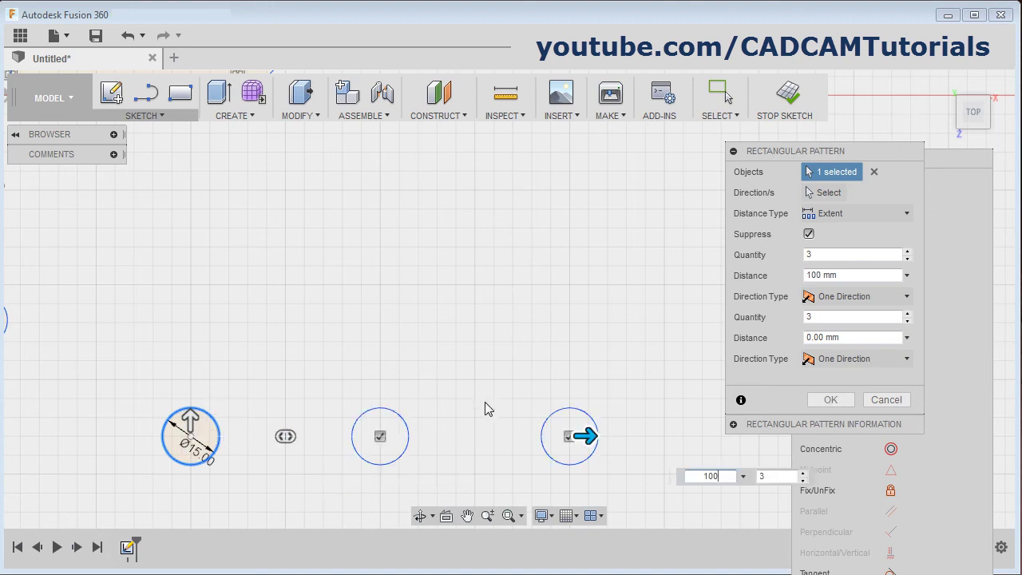
scroll(425, 367, down, 3)
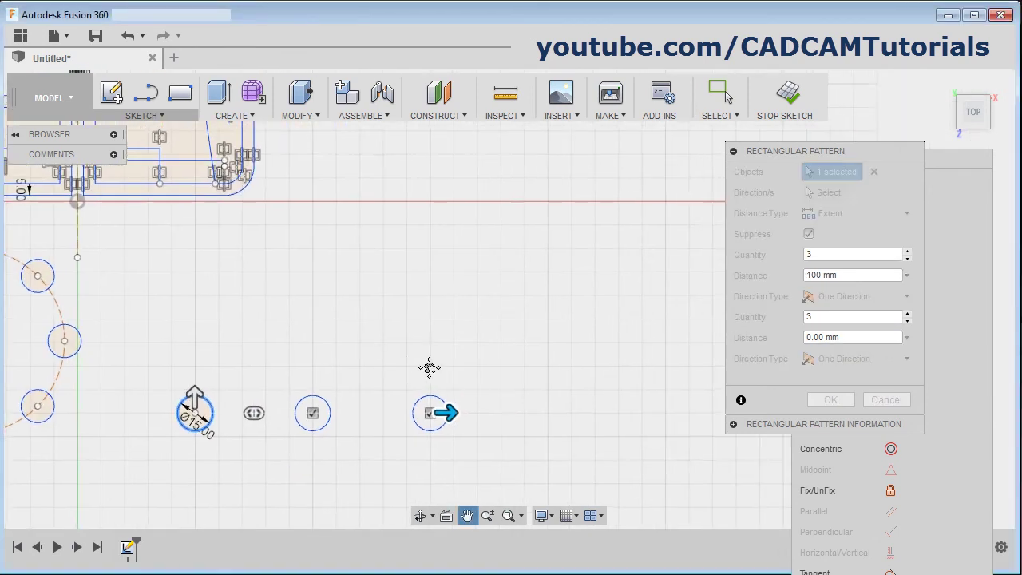
click(623, 461)
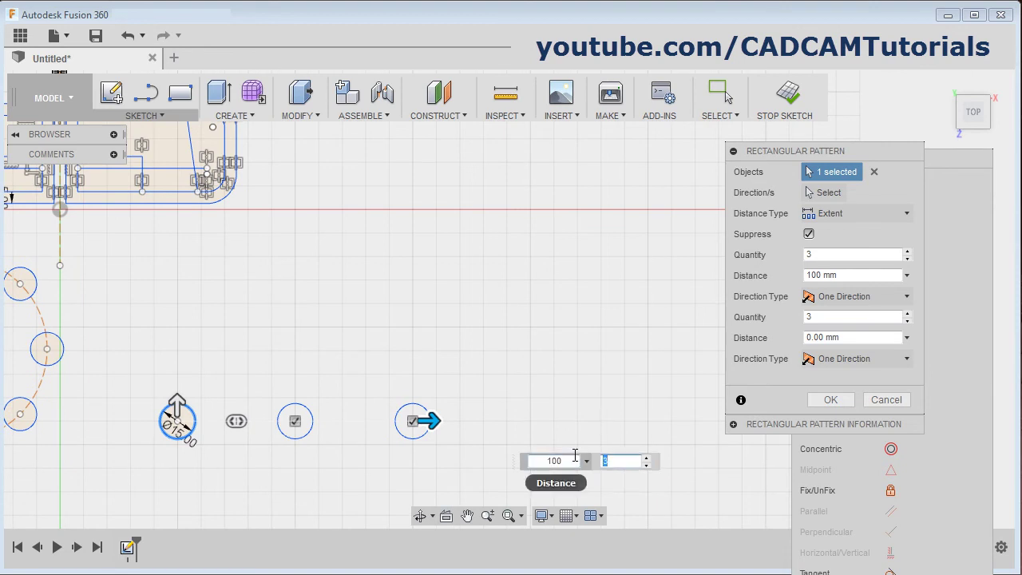
key(Return)
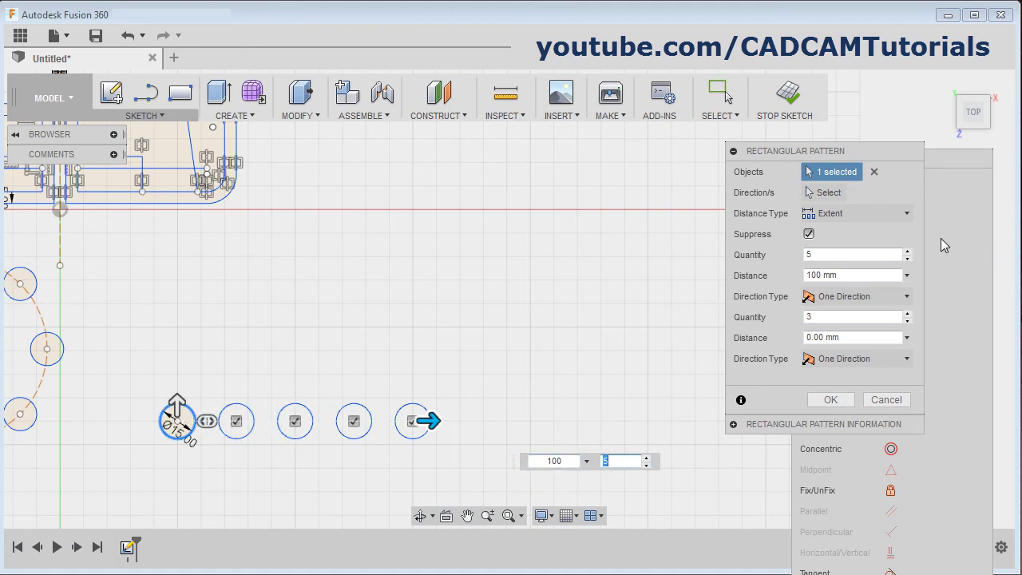
click(907, 214)
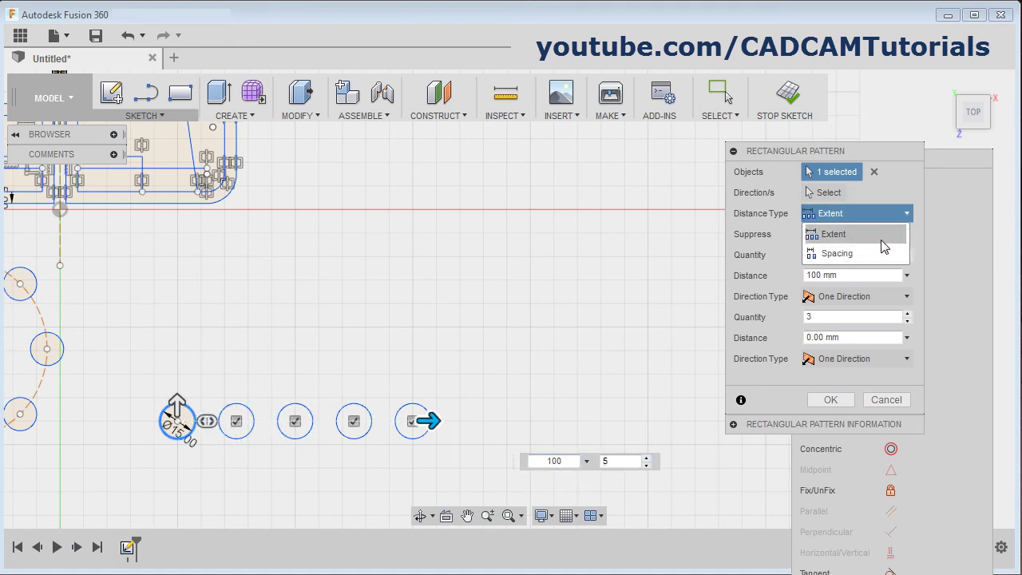
Space the five copies 25 mm apart, keeping the direction type as One Direction.
click(845, 254)
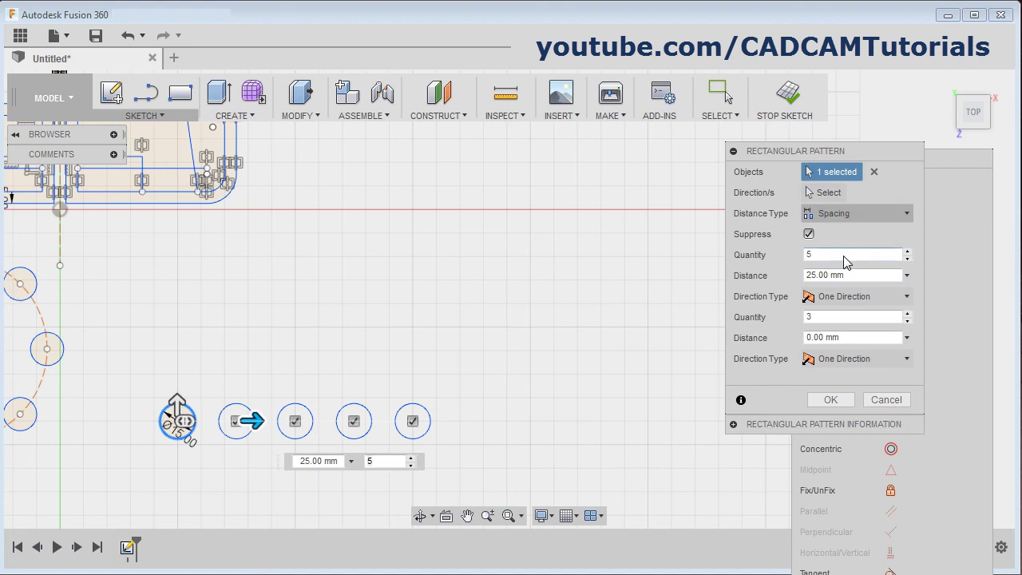
click(856, 277)
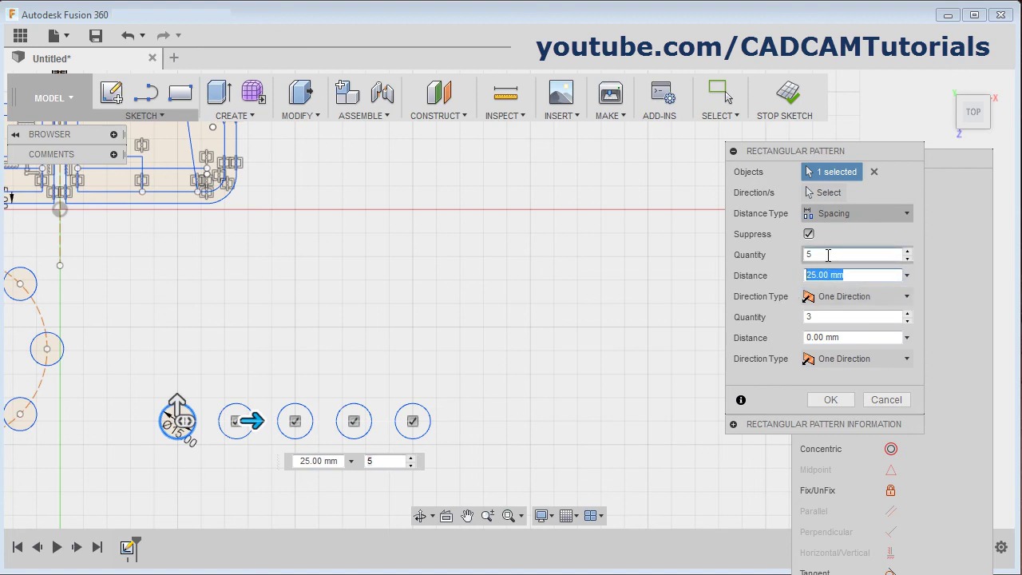
double_click(809, 254)
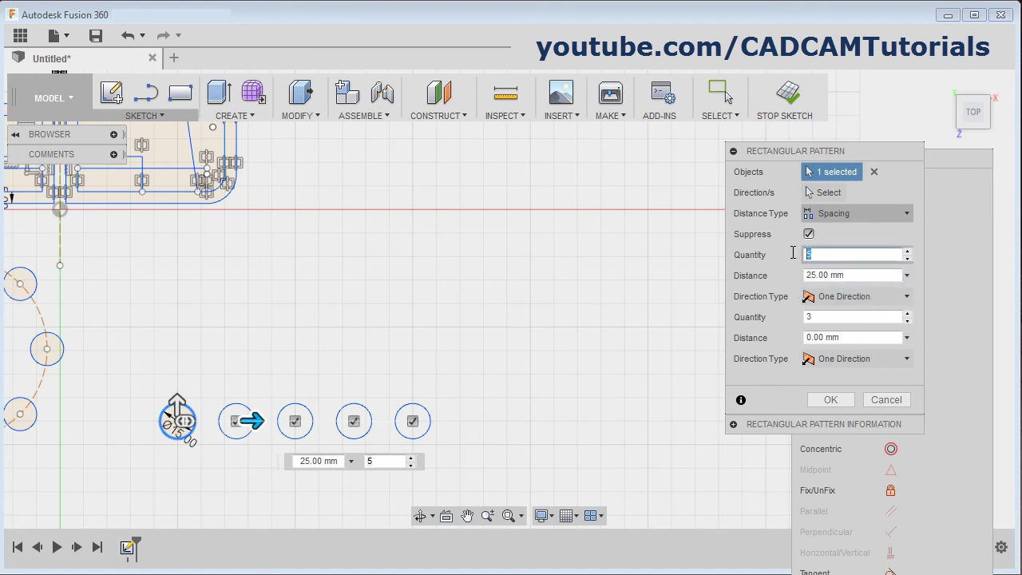
click(860, 298)
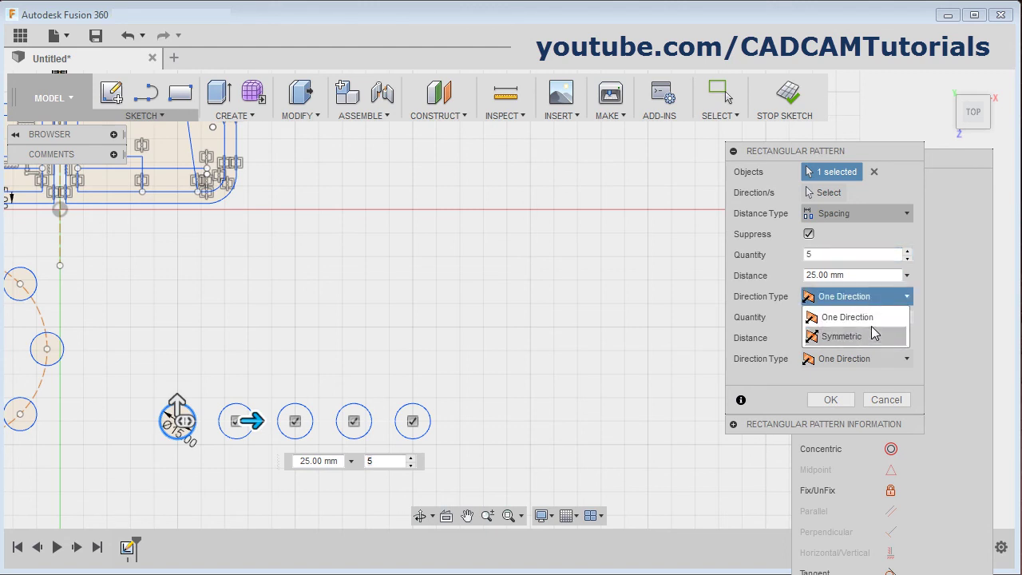
click(846, 336)
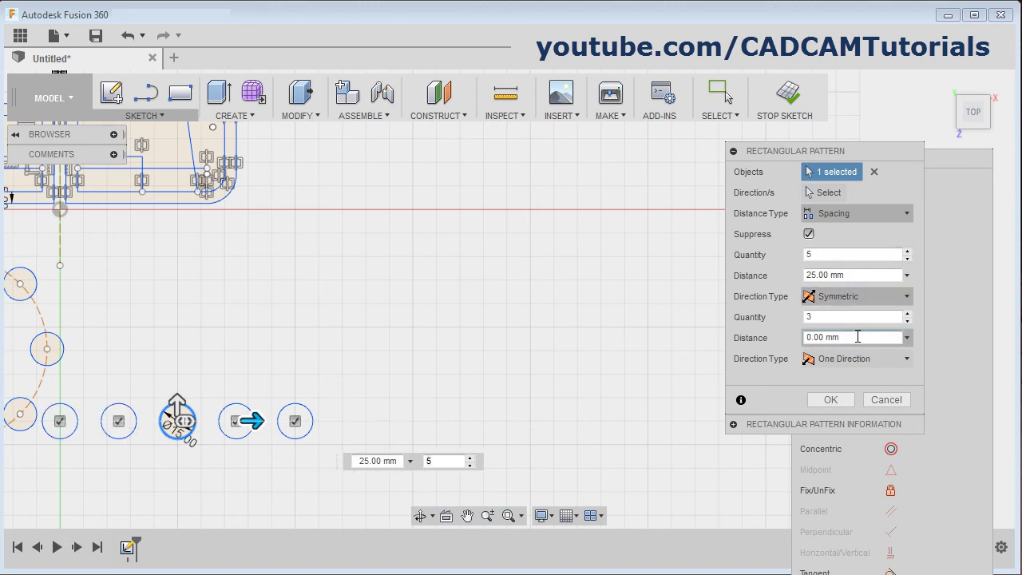
middle_drag(285, 392, 409, 388)
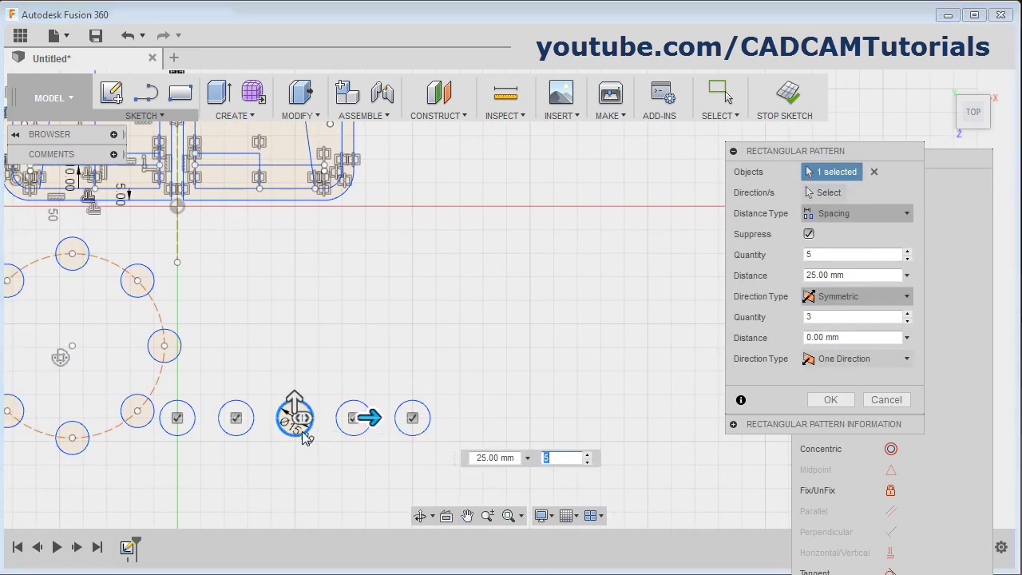
click(855, 296)
click(846, 318)
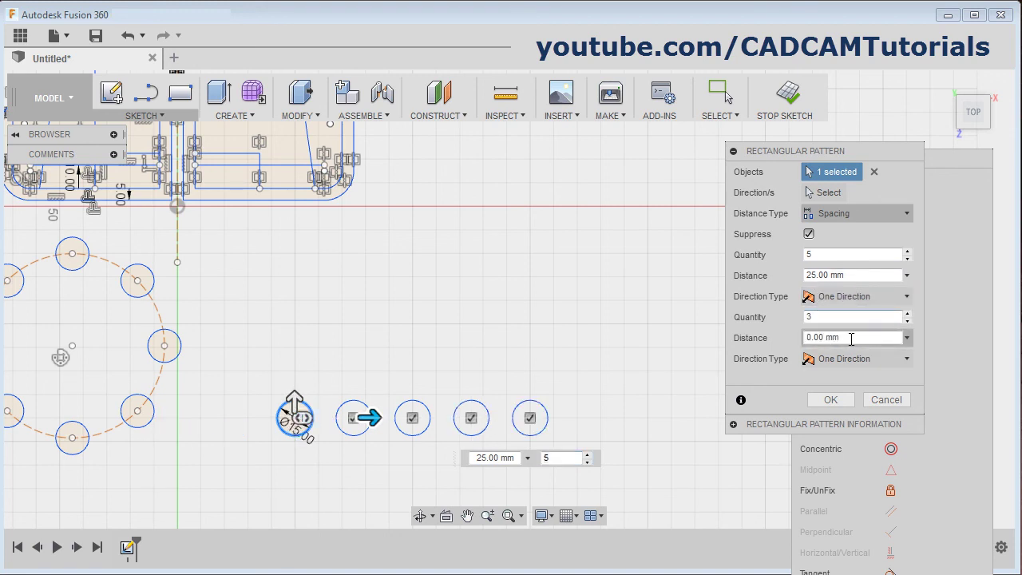
Set the second direction's quantity to 4.
drag(830, 317, 774, 315)
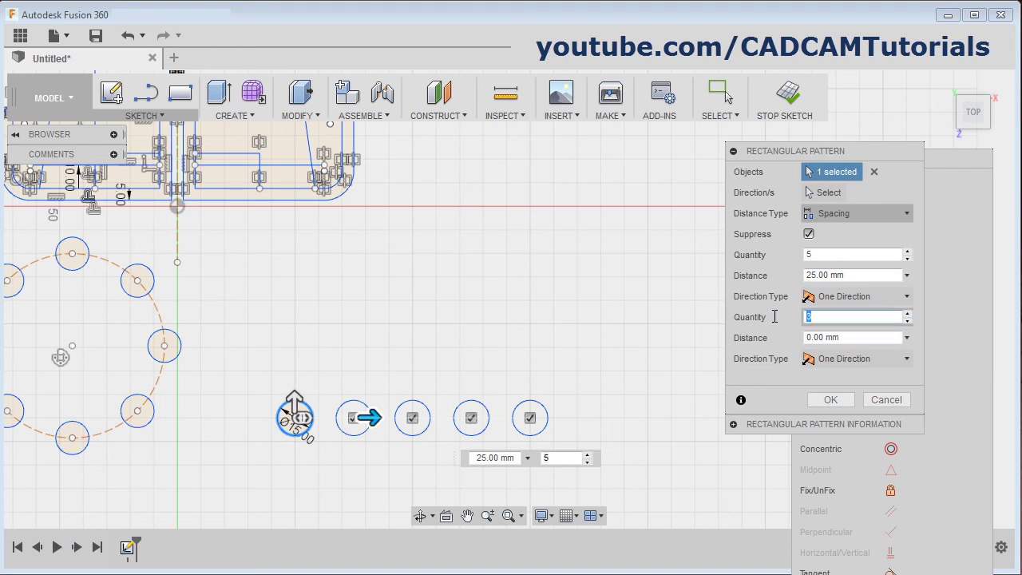
text(4)
drag(862, 337, 765, 349)
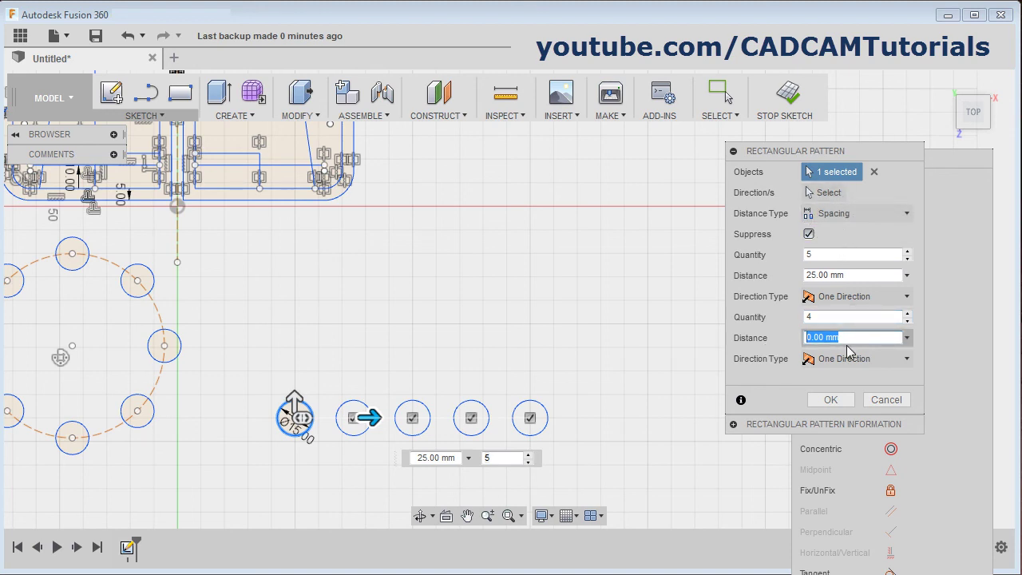
Set the second-direction spacing to -20 mm and restore the first spacing to 25 mm.
text(20)
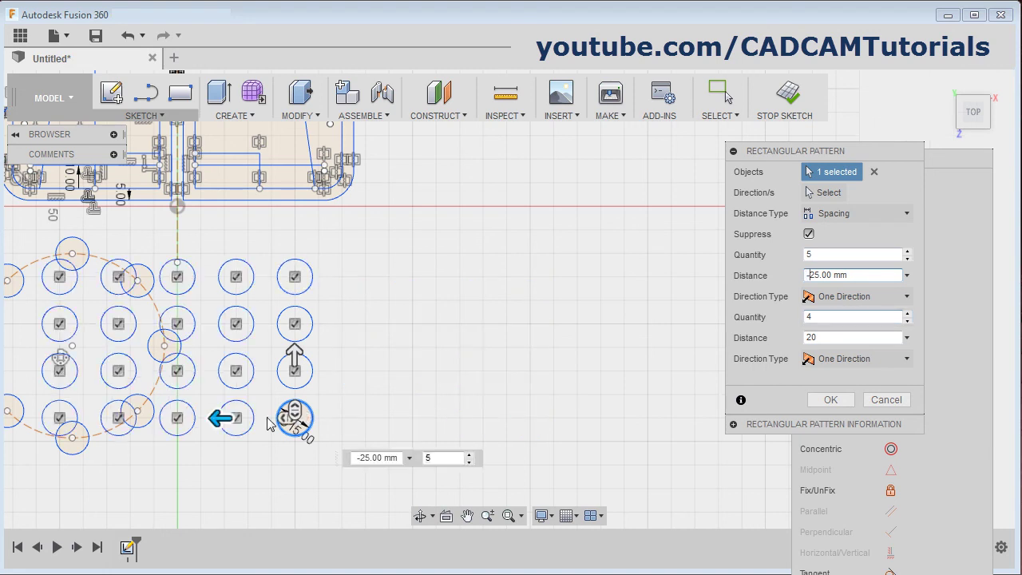
click(809, 337)
text(-)
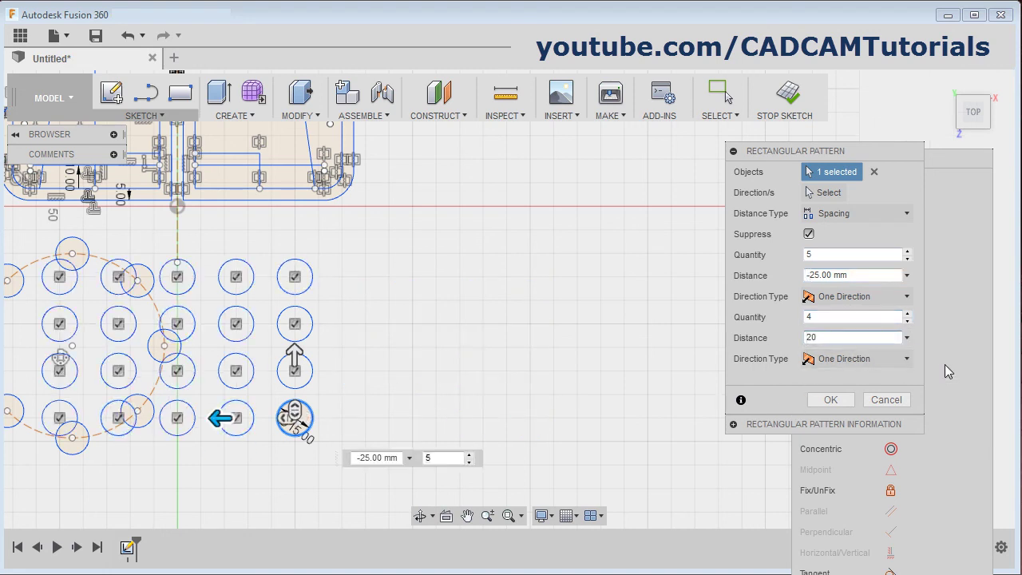
click(815, 276)
key(BackSpace)
click(823, 318)
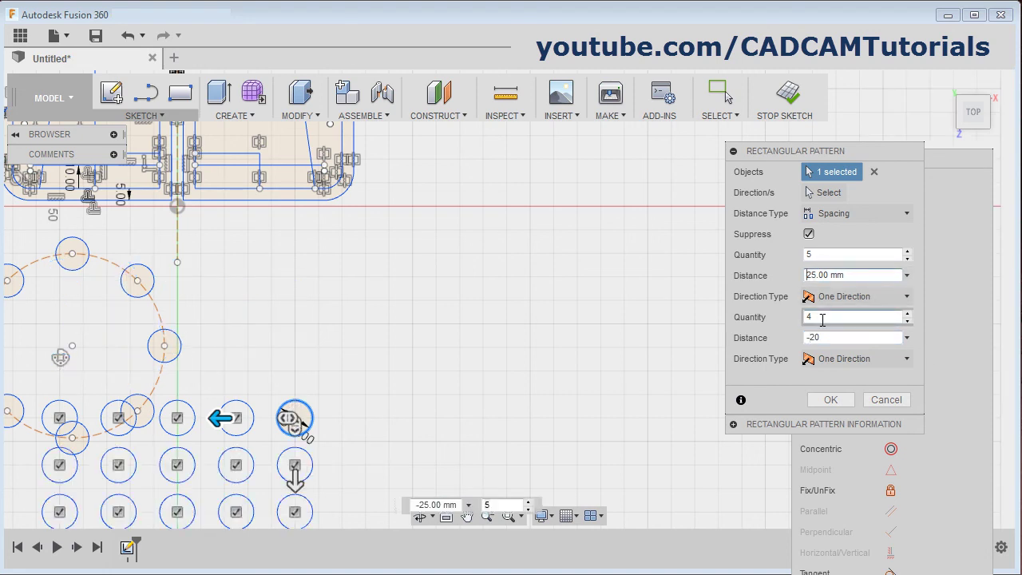
click(811, 338)
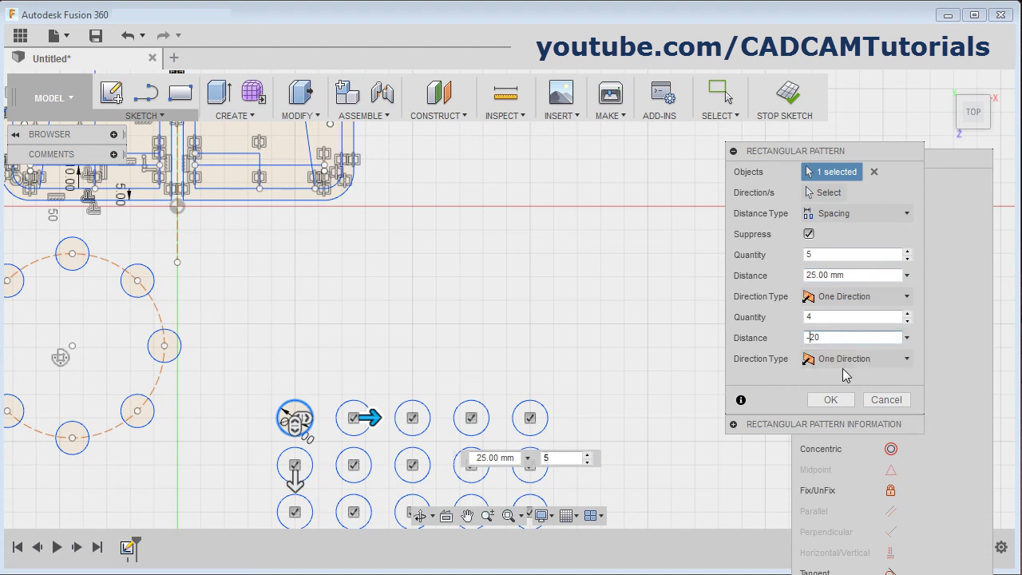